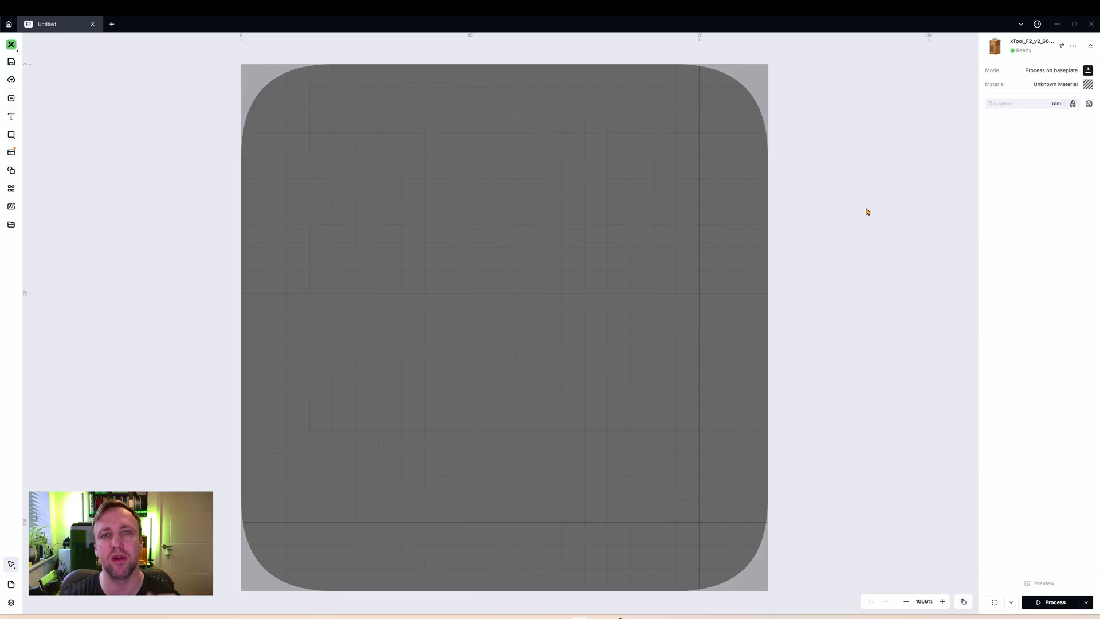
Measure the material thickness automatically on the baseplate and refresh the camera view of the slate.
{"action": "left_click", "coordinate": [1073, 106]}
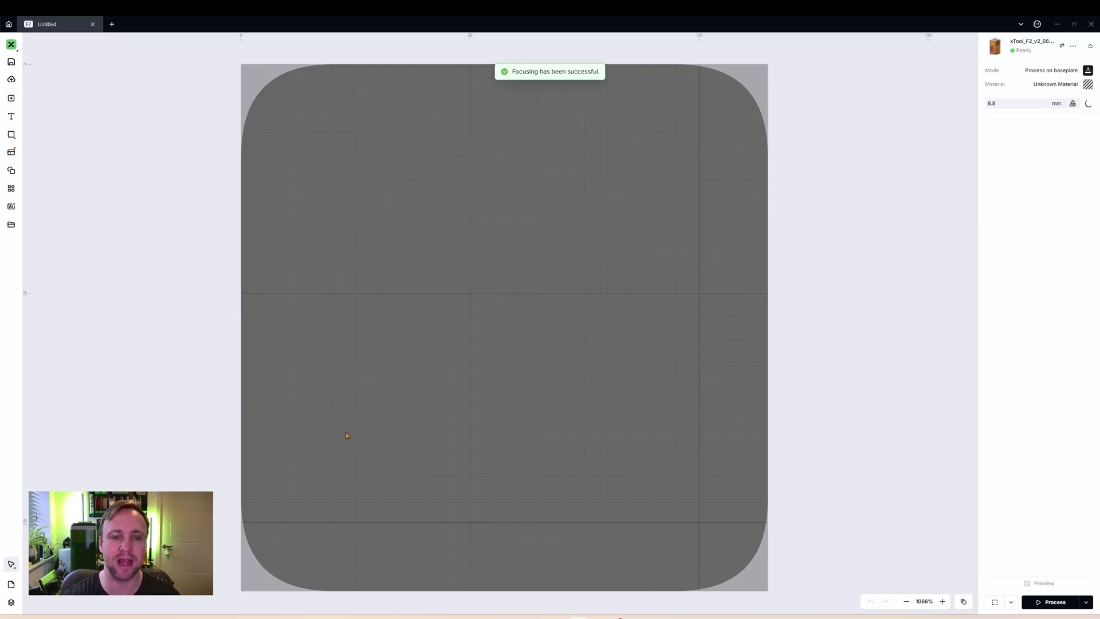
{"action": "left_click", "coordinate": [1009, 108]}
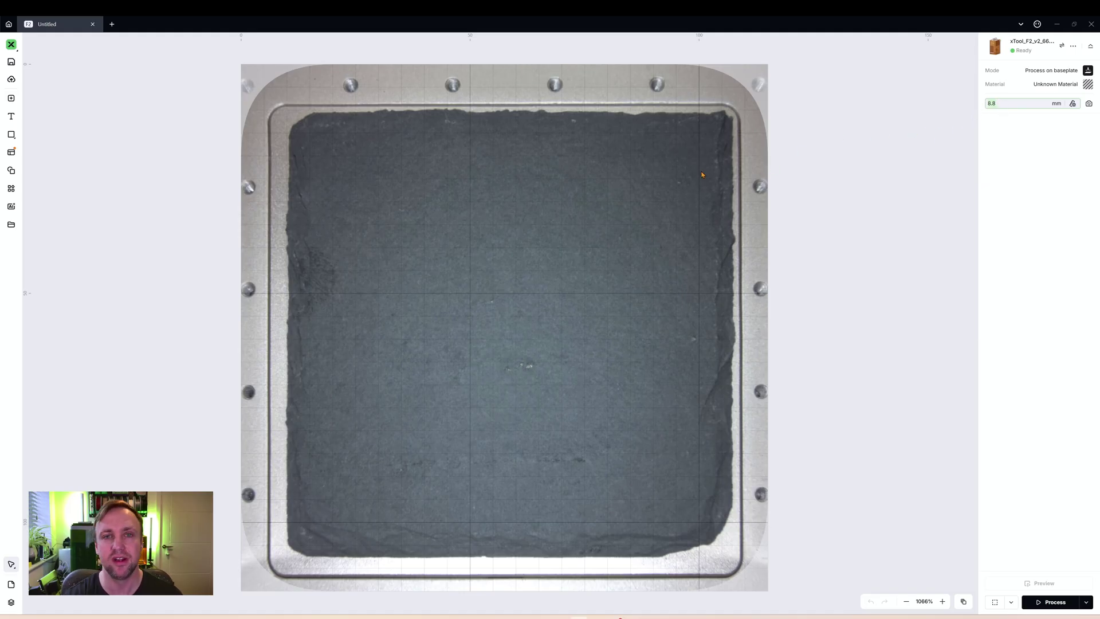
{"action": "left_click", "coordinate": [802, 199]}
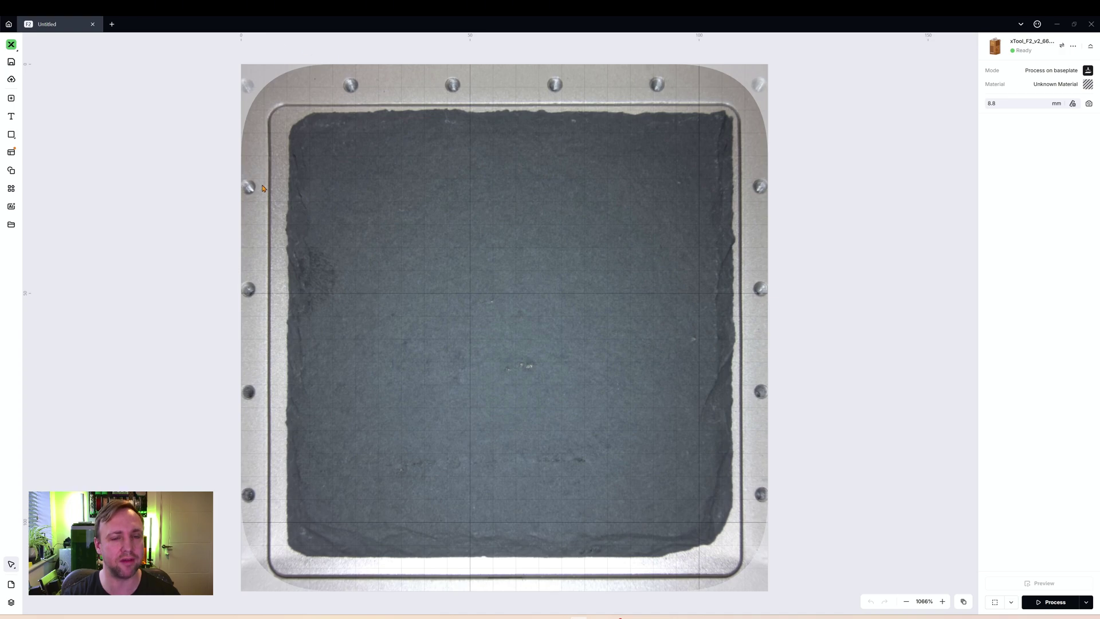
Import the family photo "Adobe Express - file (3).png" from Downloads, scaling it down to fit the canvas.
{"action": "left_click", "coordinate": [11, 98]}
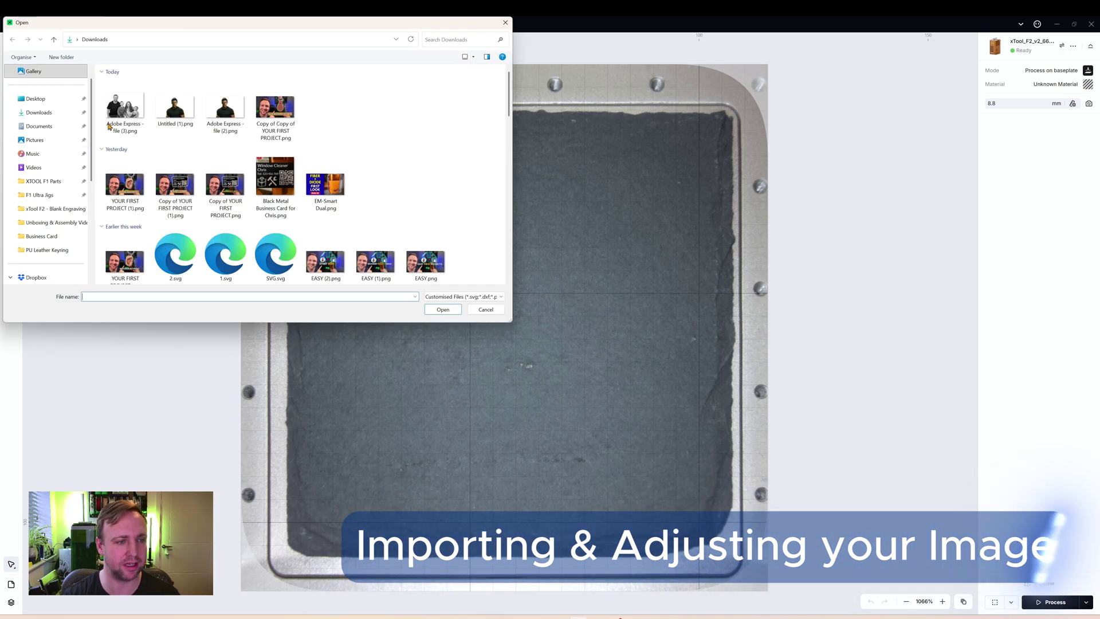
{"action": "double_click", "coordinate": [109, 126]}
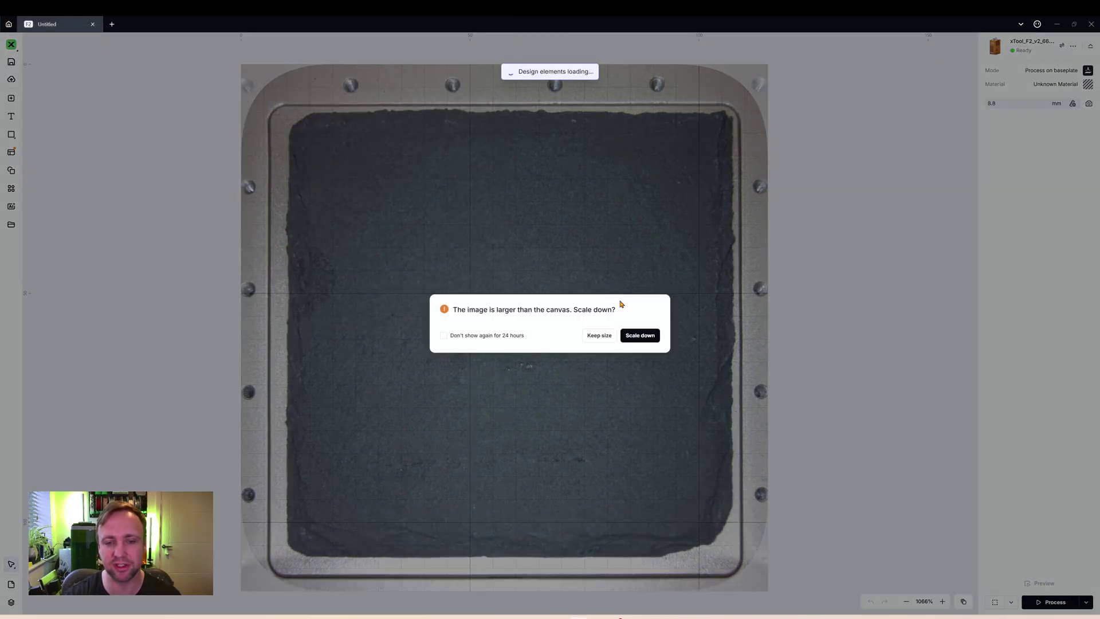
{"action": "left_click", "coordinate": [655, 339]}
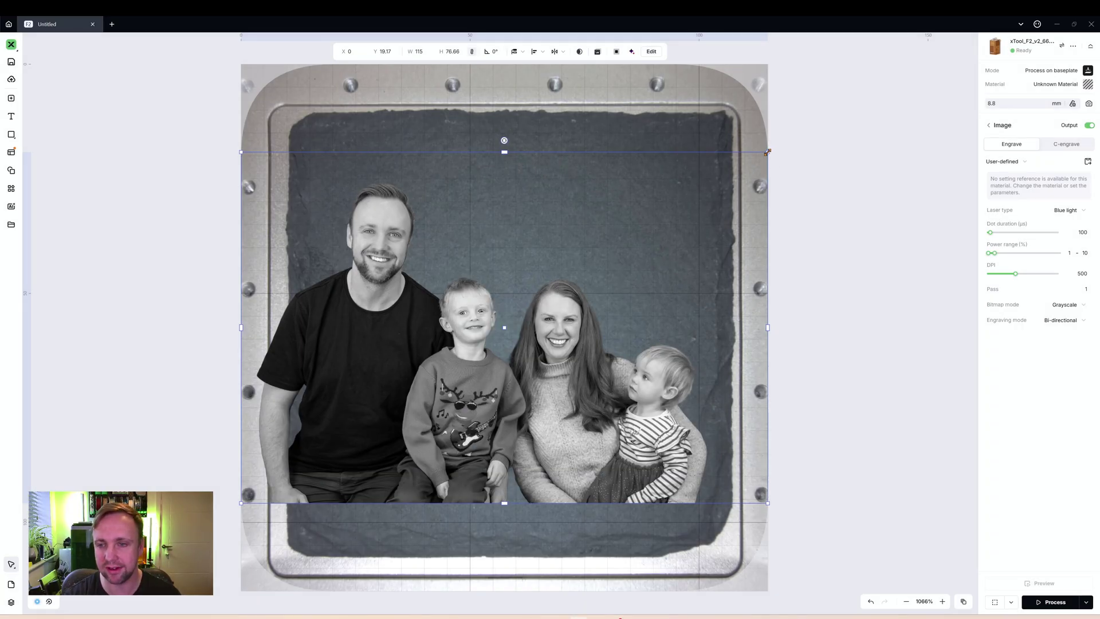
Resize the photo to about 108 by 72 mm and position it so the family fits within the slate.
{"action": "mouse_move", "coordinate": [766, 153]}
{"action": "left_mouse_down"}
{"action": "mouse_move", "coordinate": [724, 192]}
{"action": "mouse_move", "coordinate": [785, 144]}
{"action": "left_mouse_up"}
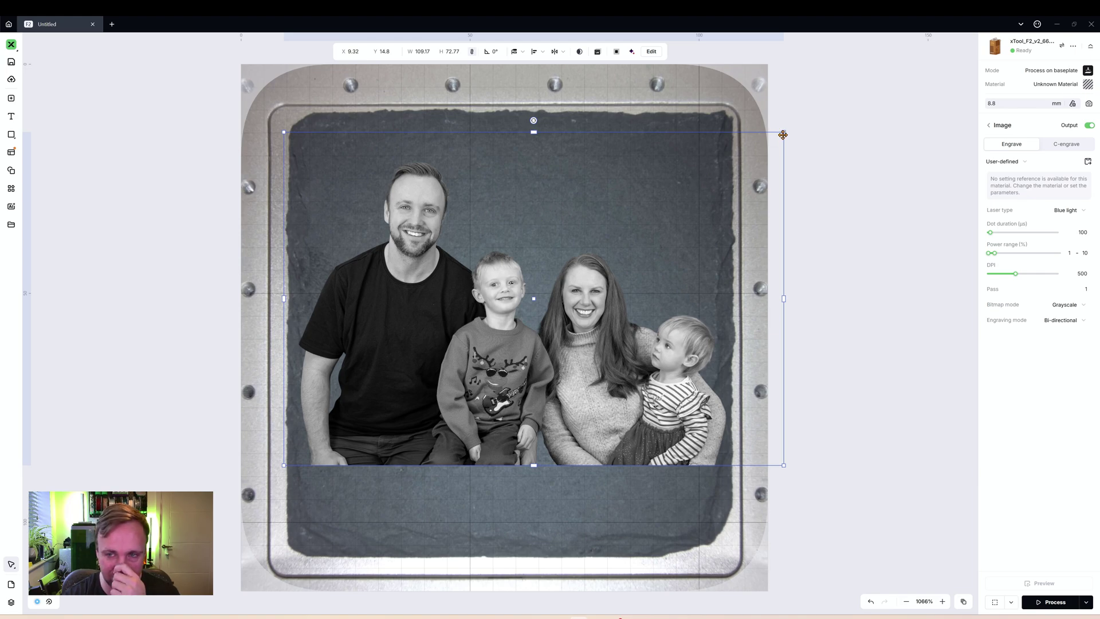
{"action": "left_click_drag", "start_coordinate": [785, 136], "coordinate": [744, 166]}
{"action": "left_click_drag", "start_coordinate": [513, 332], "coordinate": [534, 339]}
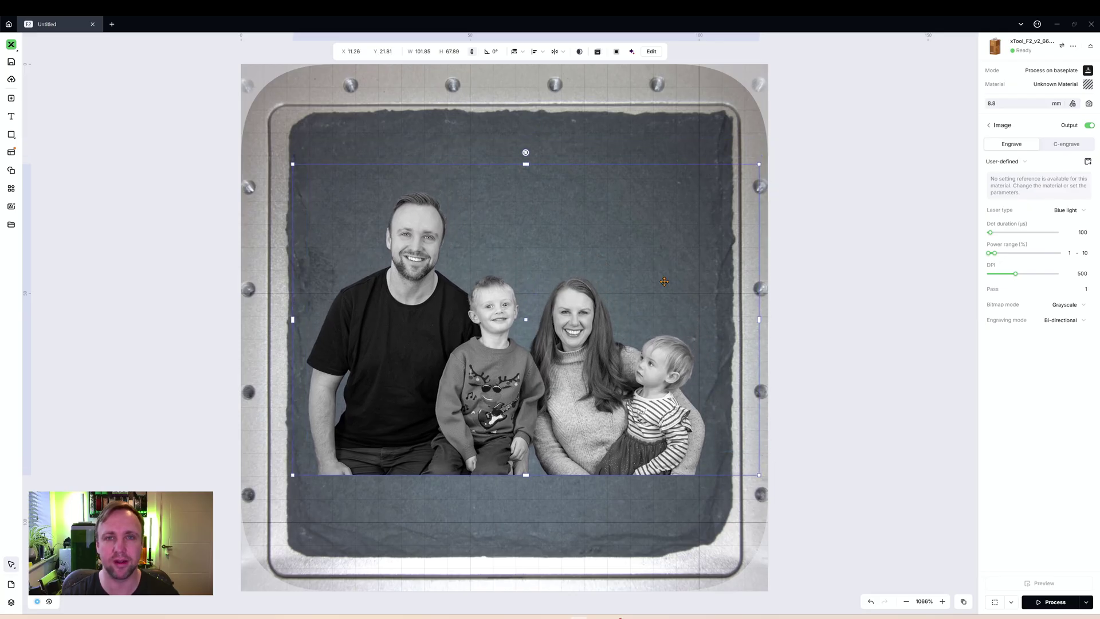
{"action": "left_click_drag", "start_coordinate": [759, 165], "coordinate": [775, 154]}
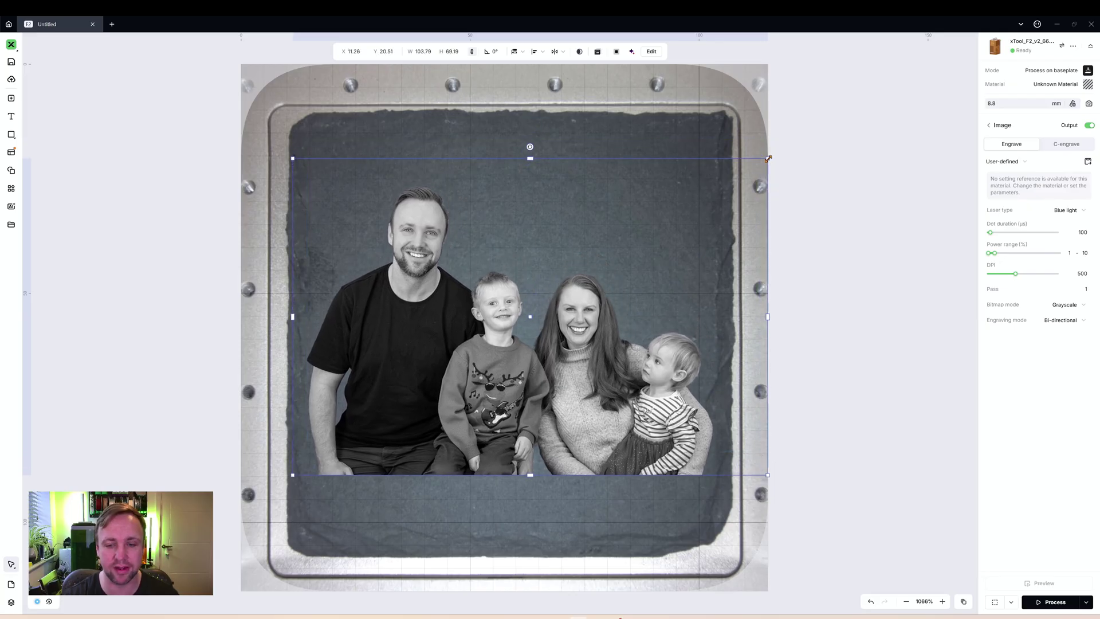
{"action": "left_click_drag", "start_coordinate": [514, 317], "coordinate": [507, 326]}
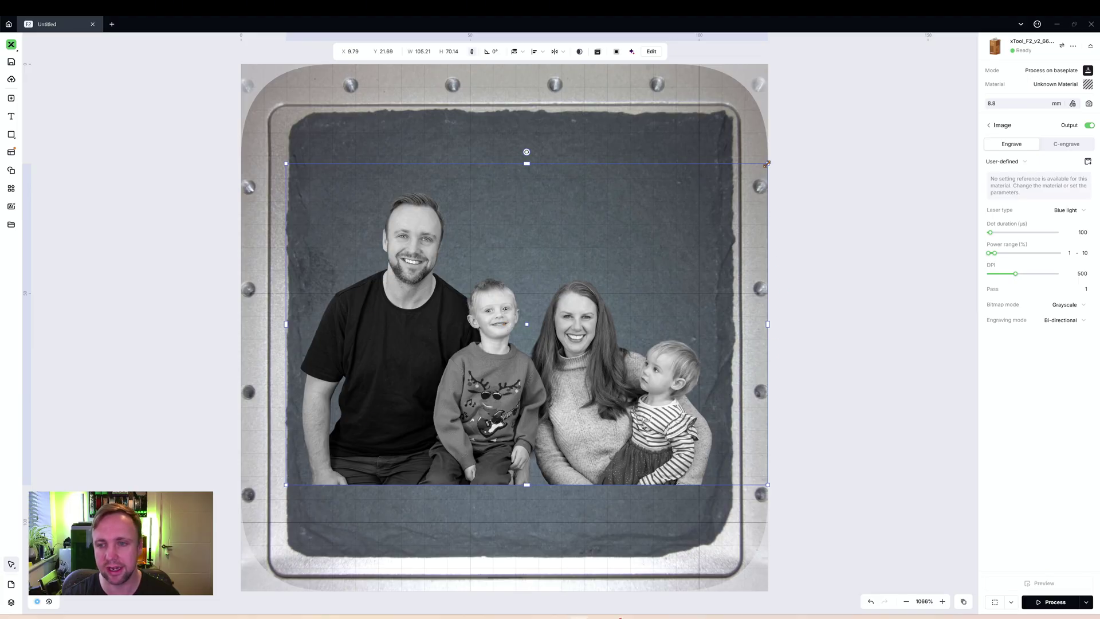
{"action": "left_click_drag", "start_coordinate": [766, 164], "coordinate": [794, 146]}
{"action": "left_click_drag", "start_coordinate": [570, 322], "coordinate": [559, 317]}
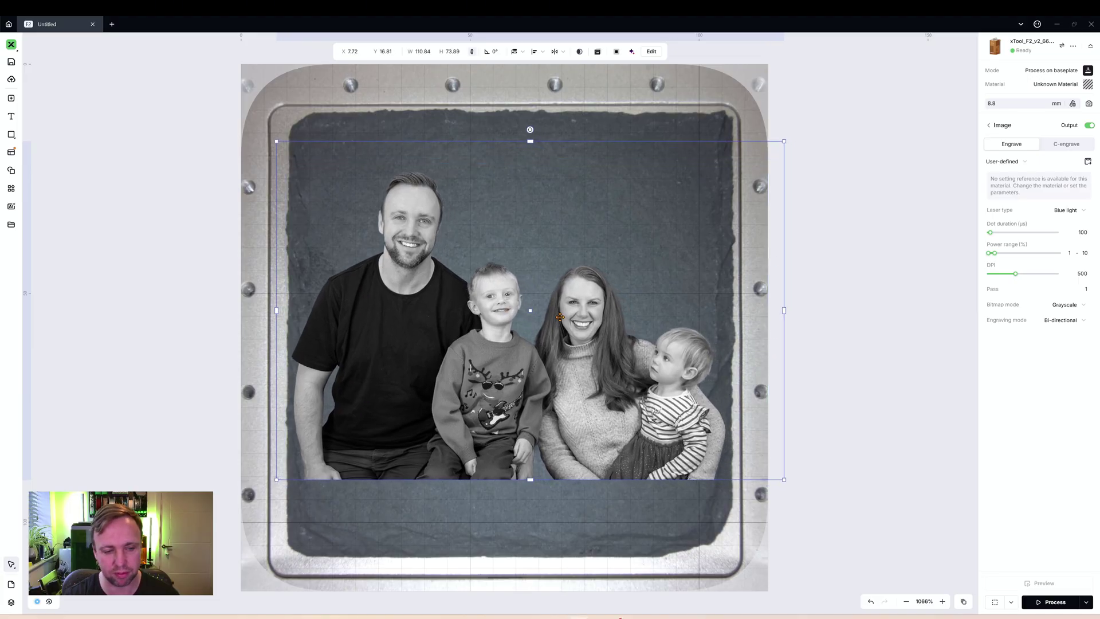
{"action": "left_click_drag", "start_coordinate": [783, 142], "coordinate": [774, 158]}
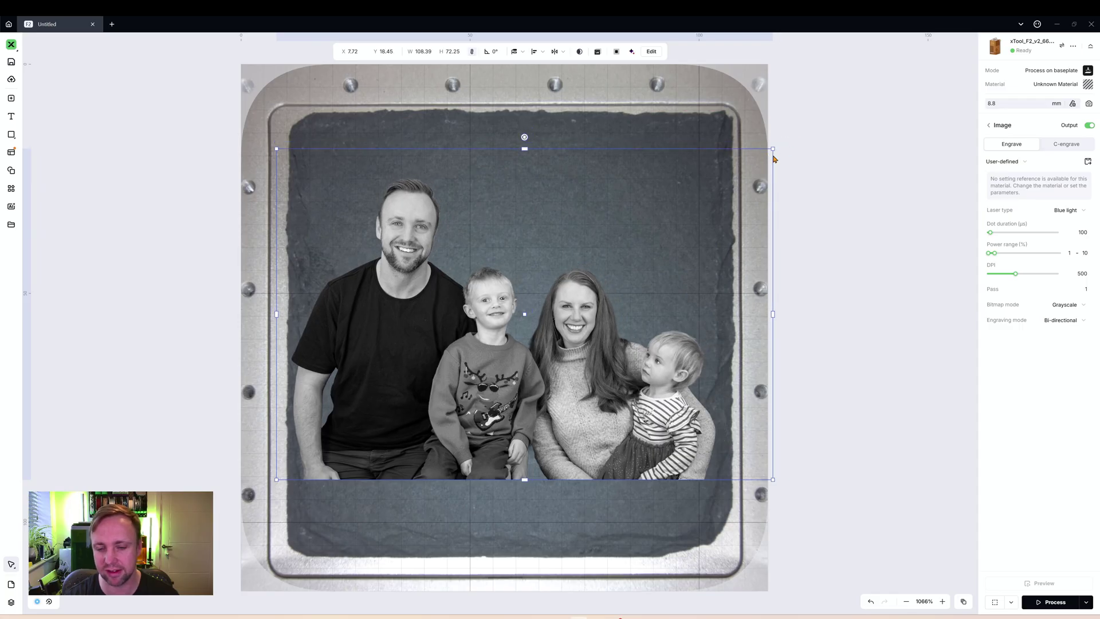
{"action": "left_click_drag", "start_coordinate": [623, 295], "coordinate": [588, 314]}
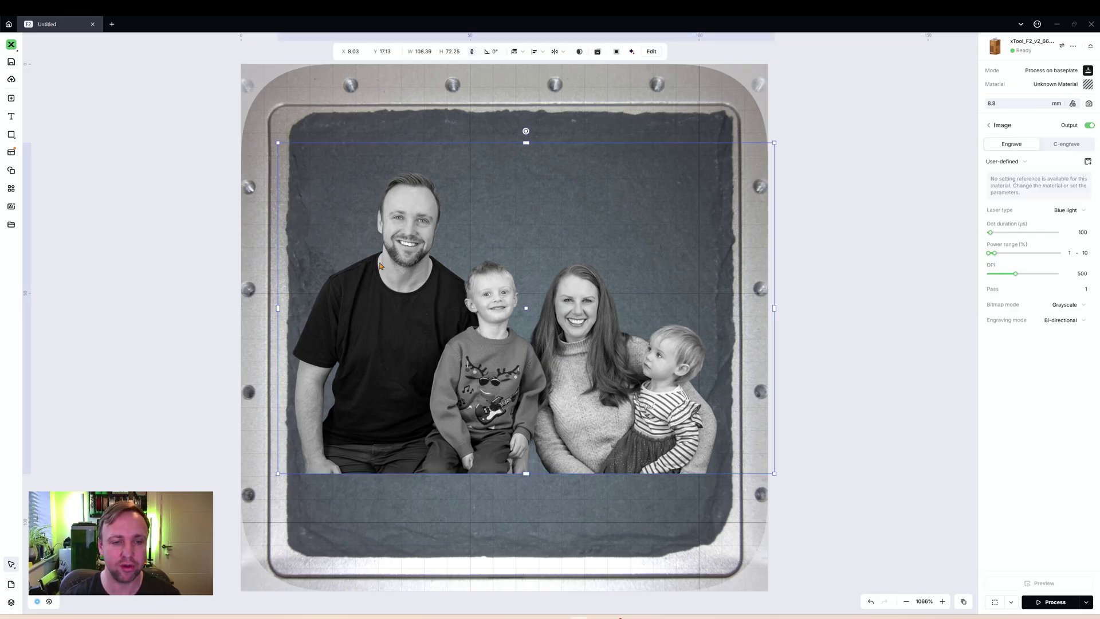
Crop the empty margins around the family to about 93 by 66 mm and reposition the photo on the slate.
{"action": "left_click", "coordinate": [651, 52]}
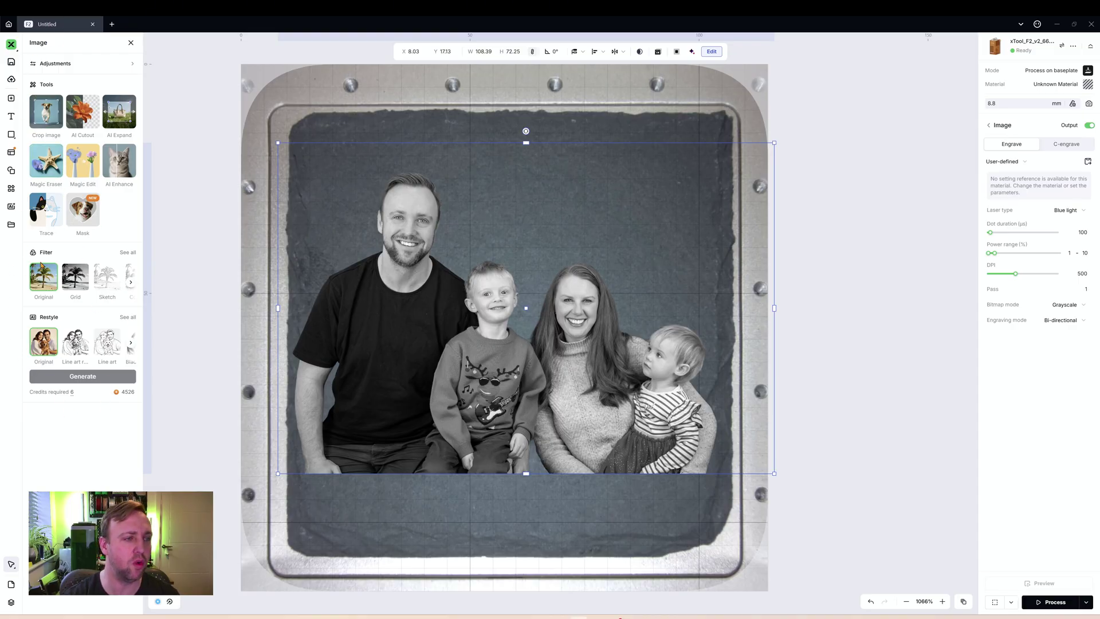
{"action": "left_click", "coordinate": [46, 111]}
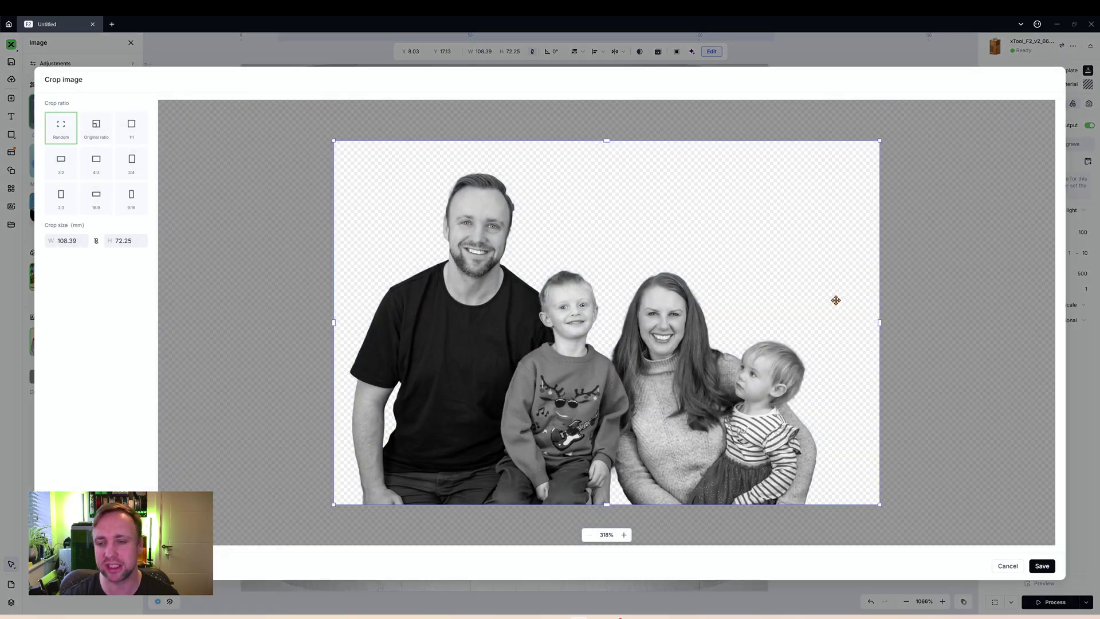
{"action": "left_click_drag", "start_coordinate": [880, 324], "coordinate": [819, 322]}
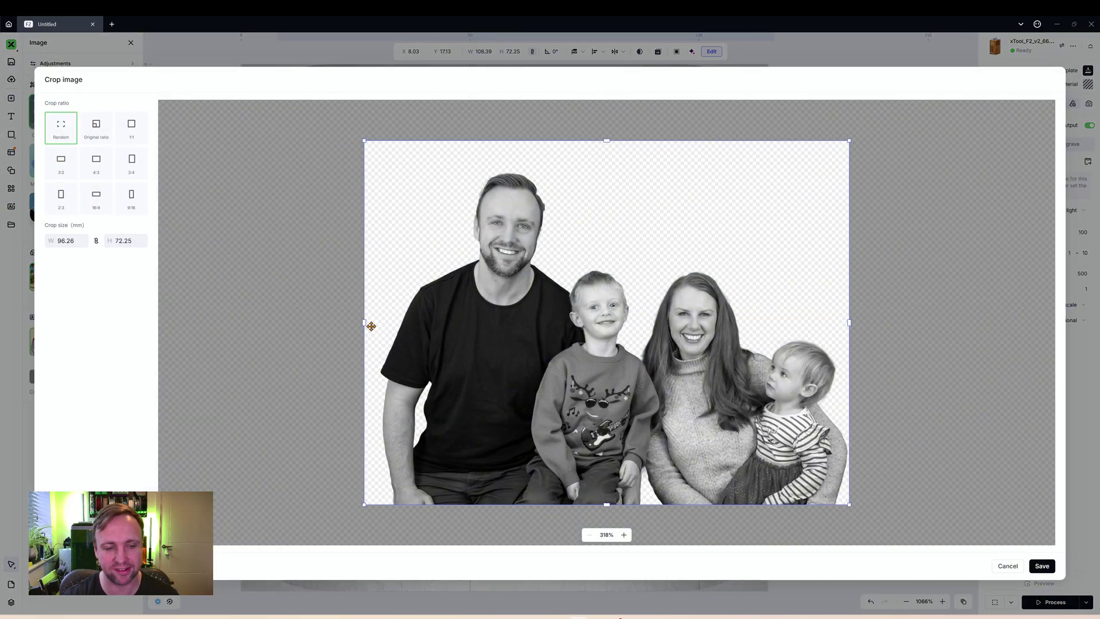
{"action": "left_click_drag", "start_coordinate": [364, 322], "coordinate": [378, 324]}
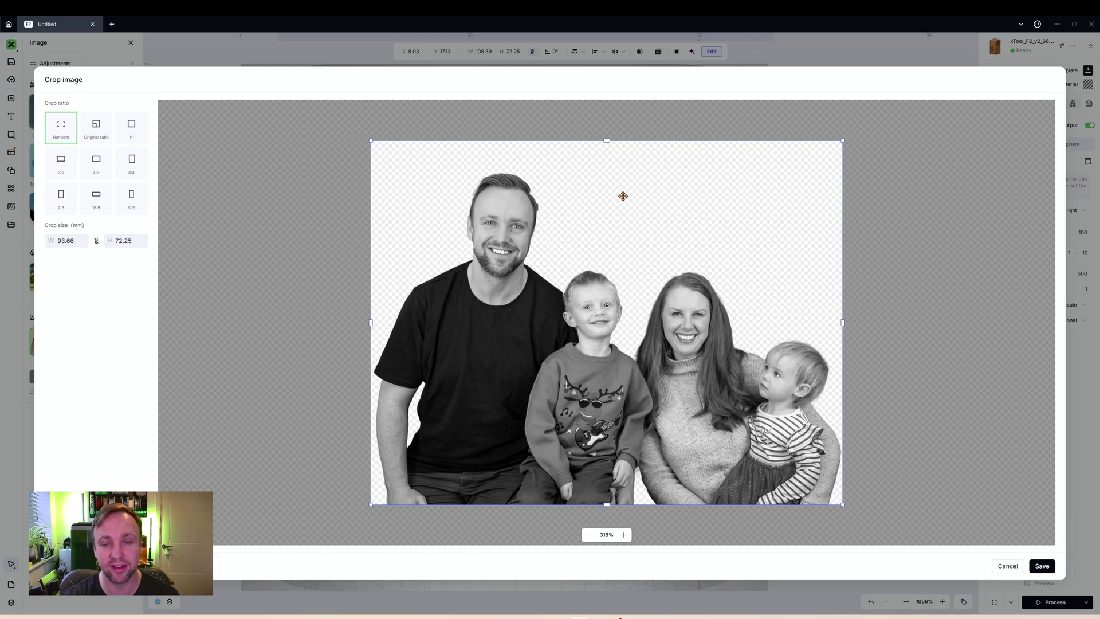
{"action": "left_click_drag", "start_coordinate": [607, 139], "coordinate": [613, 171]}
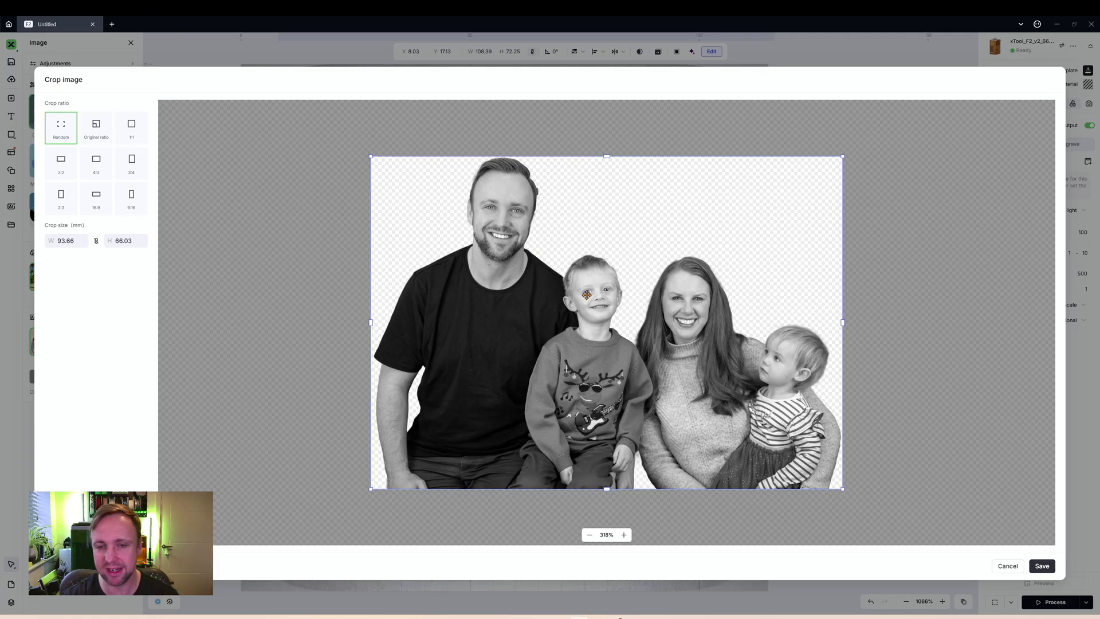
{"action": "left_click", "coordinate": [1042, 566]}
{"action": "left_click_drag", "start_coordinate": [468, 255], "coordinate": [487, 271]}
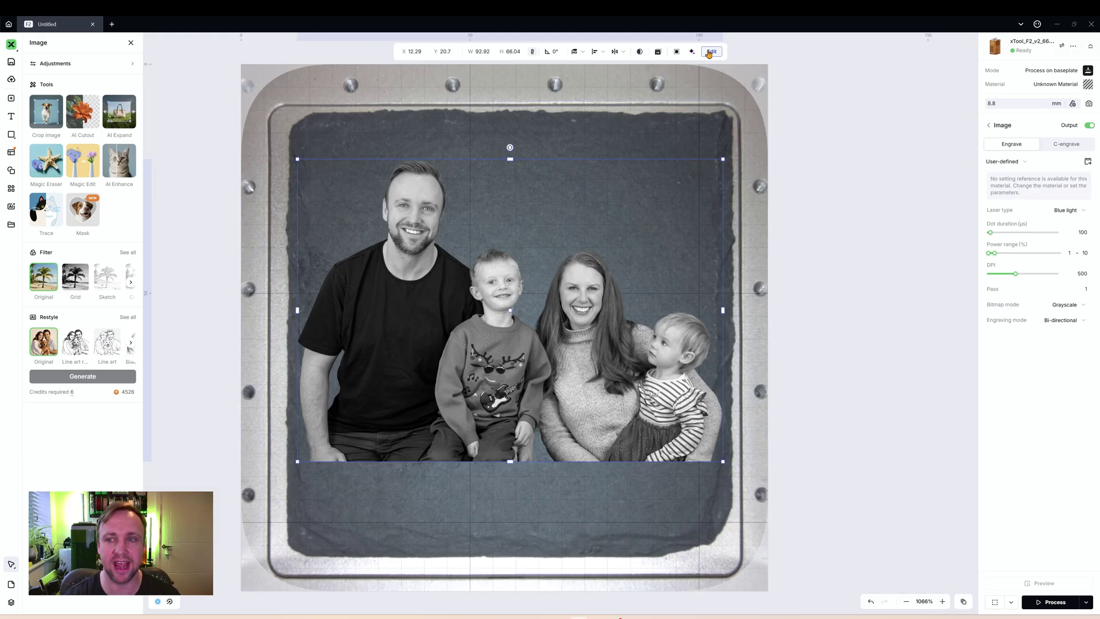
Apply Auto Adjust to the photo and invert its colors.
{"action": "left_click", "coordinate": [54, 65]}
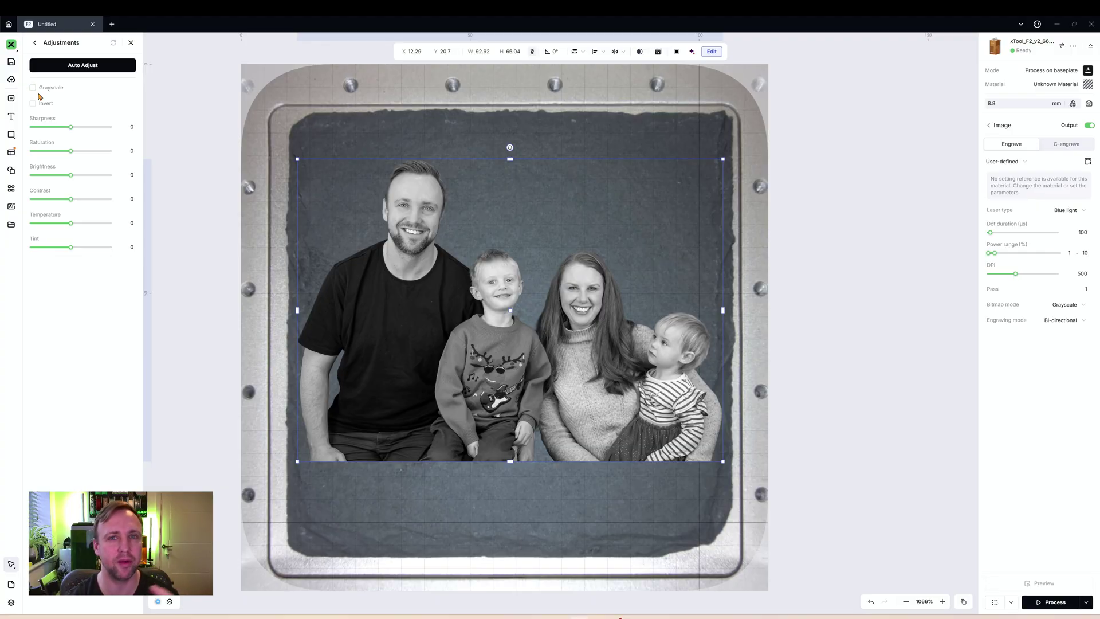
{"action": "left_click", "coordinate": [79, 68]}
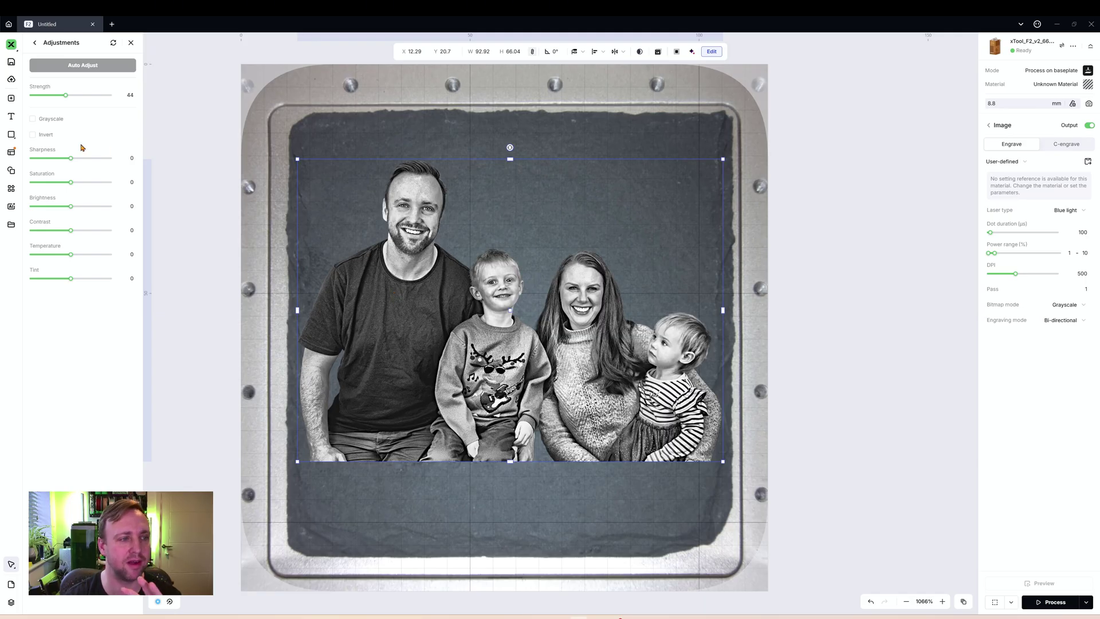
{"action": "mouse_move", "coordinate": [33, 137]}
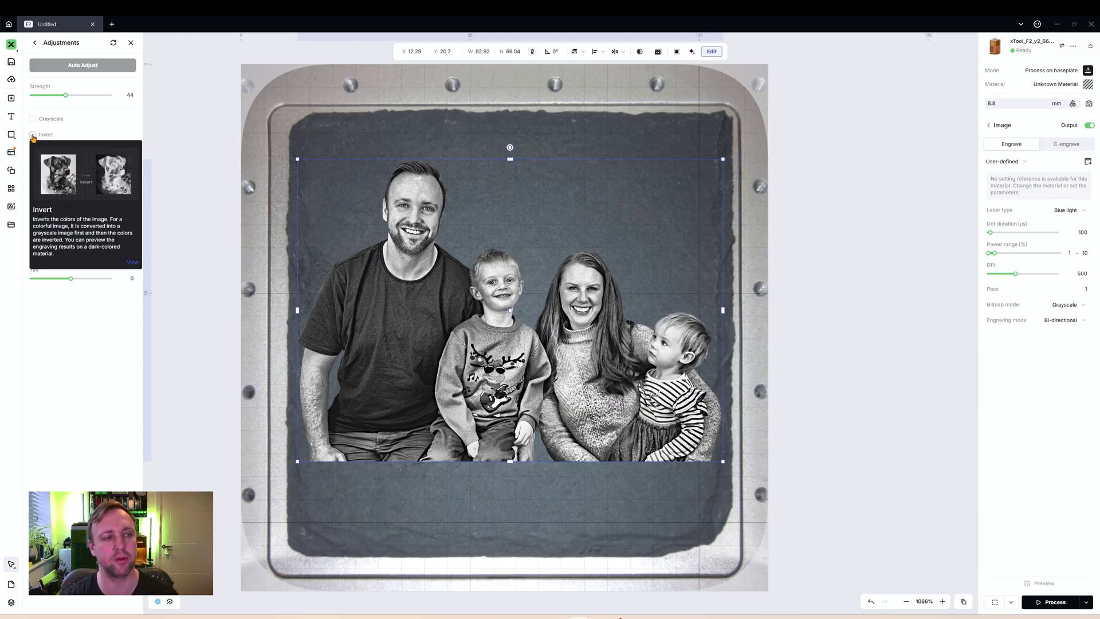
{"action": "left_click", "coordinate": [32, 136]}
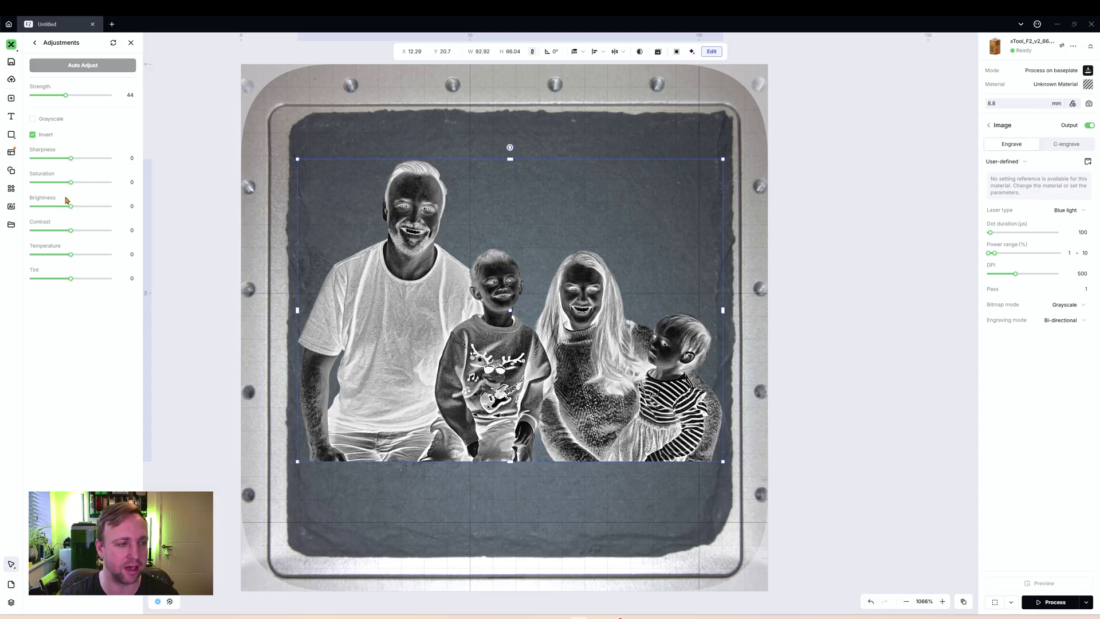
Set the photo's sharpness to 10 and contrast to -10, and nudge the photo slightly on the slate.
{"action": "left_click_drag", "start_coordinate": [70, 160], "coordinate": [79, 165]}
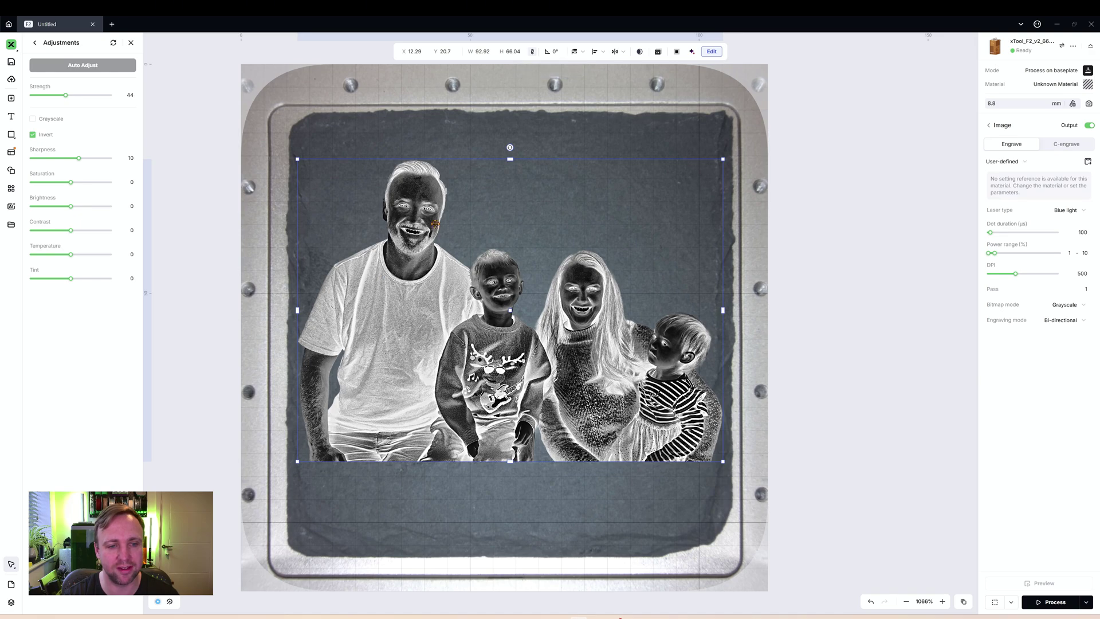
{"action": "left_click_drag", "start_coordinate": [72, 230], "coordinate": [62, 232]}
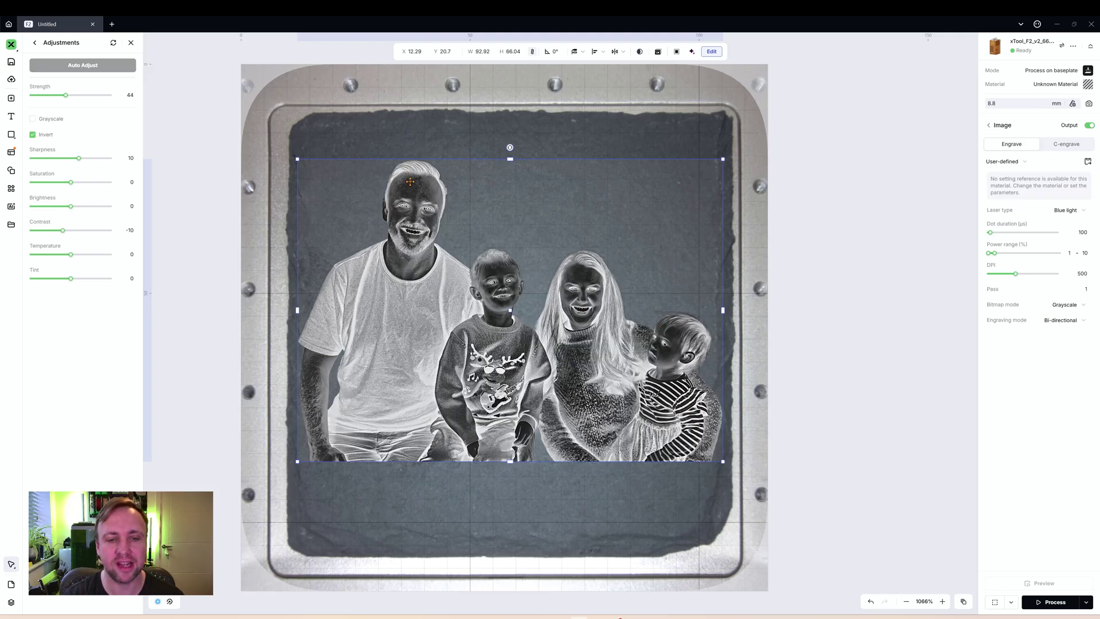
{"action": "mouse_move", "coordinate": [482, 284]}
{"action": "left_mouse_down"}
{"action": "mouse_move", "coordinate": [480, 316]}
{"action": "mouse_move", "coordinate": [482, 273]}
{"action": "mouse_move", "coordinate": [481, 283]}
{"action": "left_mouse_up"}
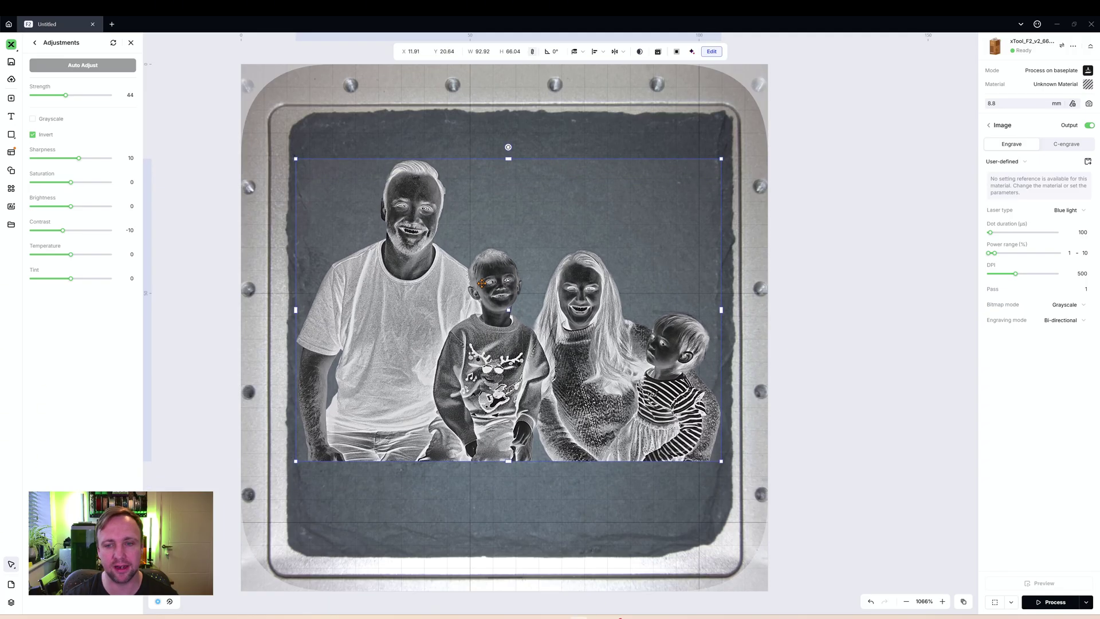
{"action": "left_click", "coordinate": [881, 275]}
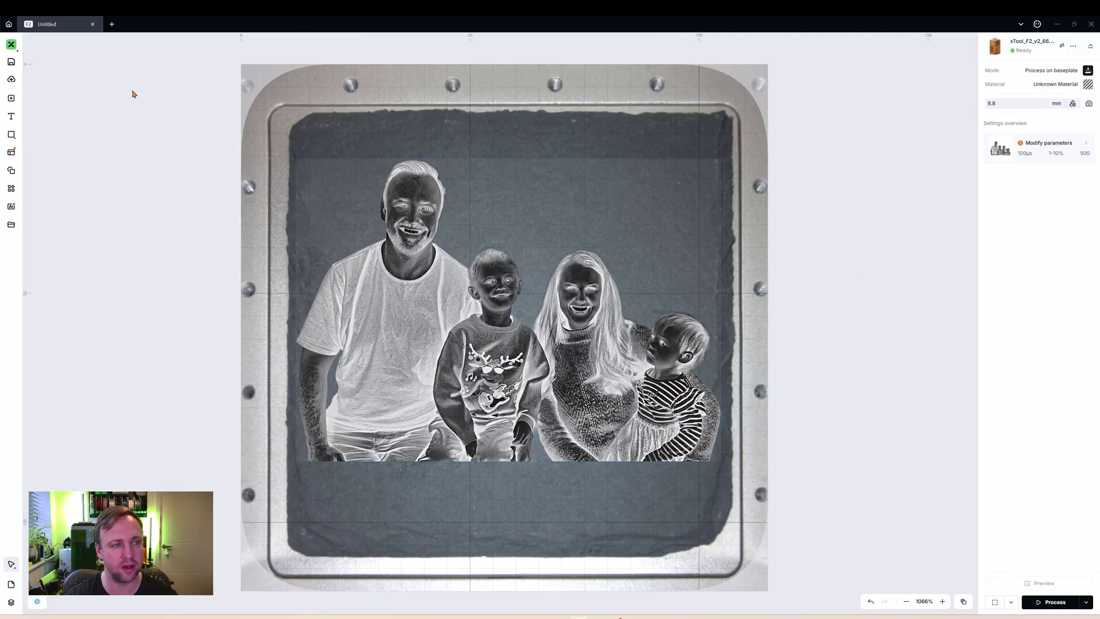
Add a text object below the photo reading "The" followed by the family's surname.
{"action": "left_click", "coordinate": [12, 117]}
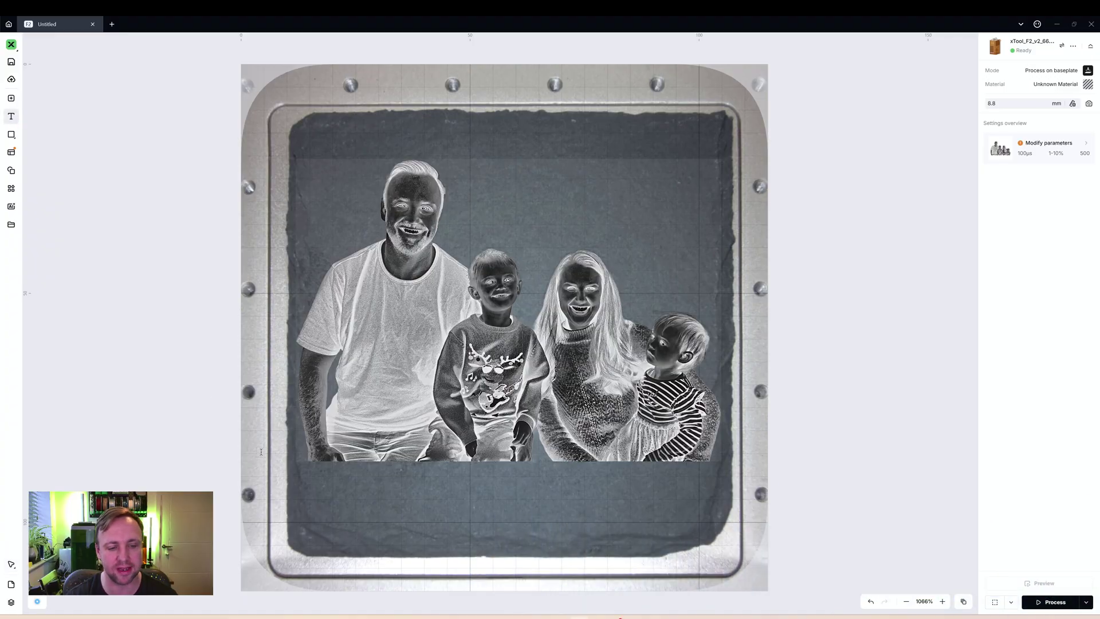
{"action": "left_click", "coordinate": [322, 498]}
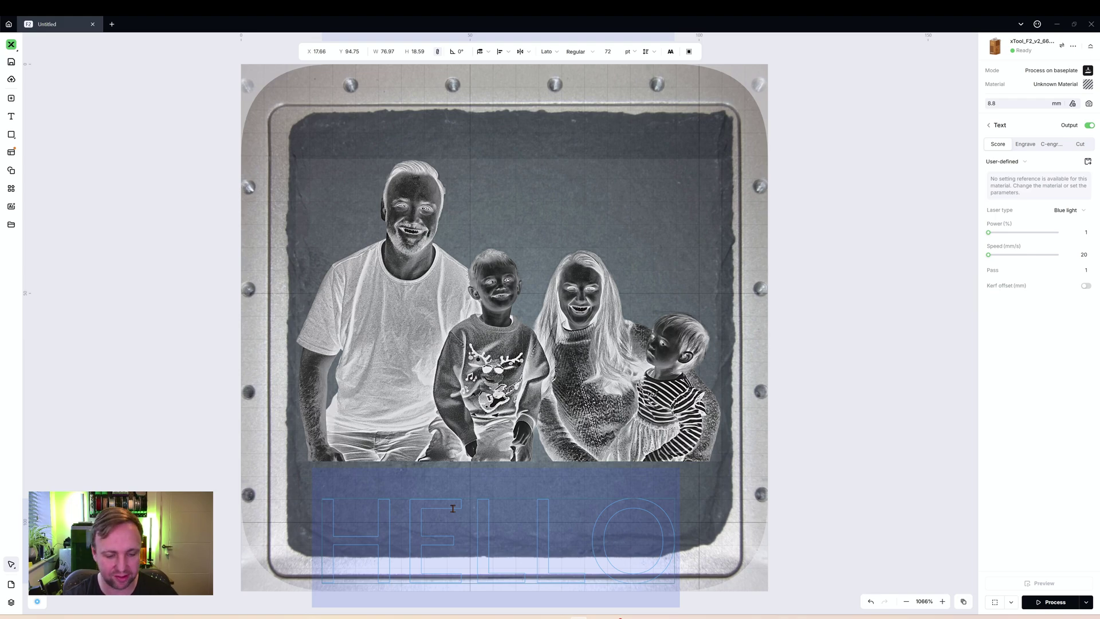
{"action": "type", "text": "The Smiths"}
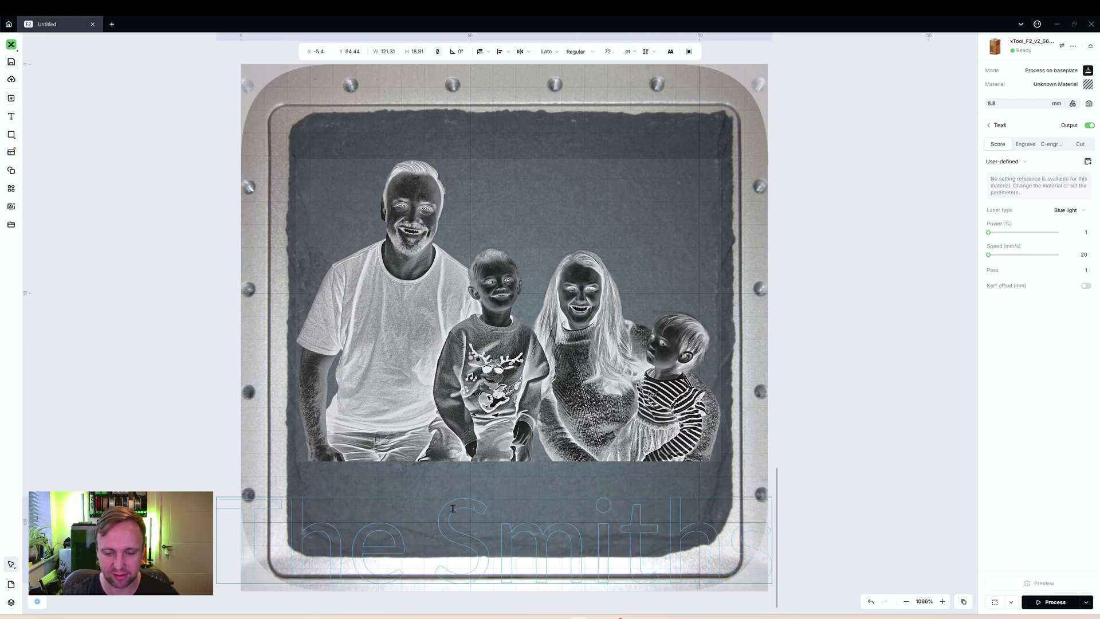
{"action": "key", "text": "Escape"}
Scale the text to about 84 by 13 mm and place it on the slate just below the photo.
{"action": "left_click_drag", "start_coordinate": [772, 497], "coordinate": [674, 523]}
{"action": "left_click_drag", "start_coordinate": [558, 550], "coordinate": [599, 508]}
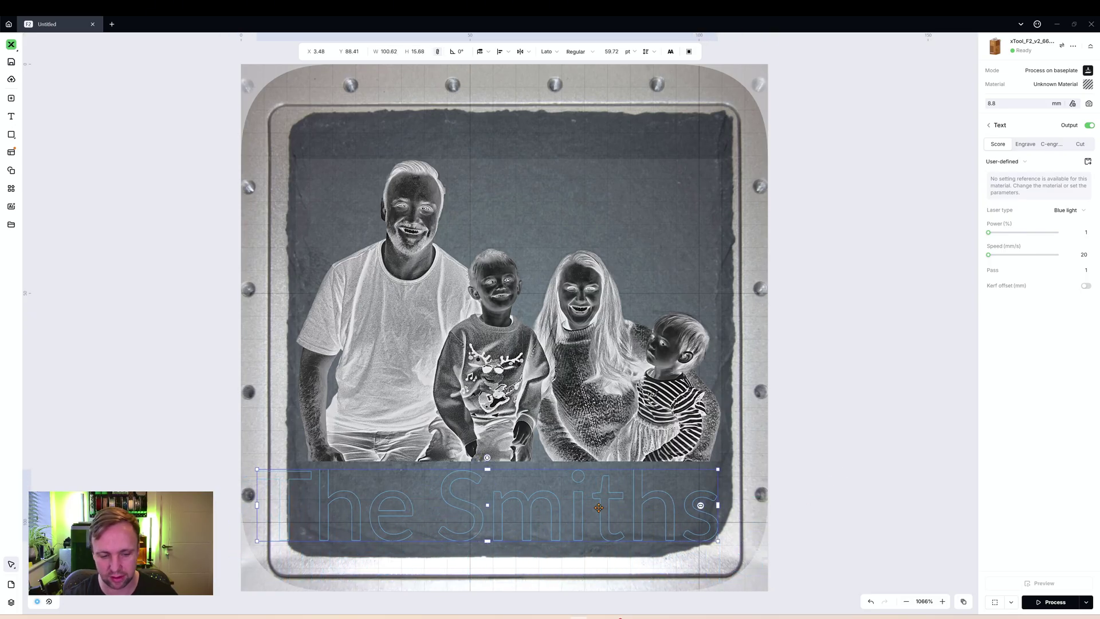
{"action": "left_click_drag", "start_coordinate": [717, 469], "coordinate": [645, 473]}
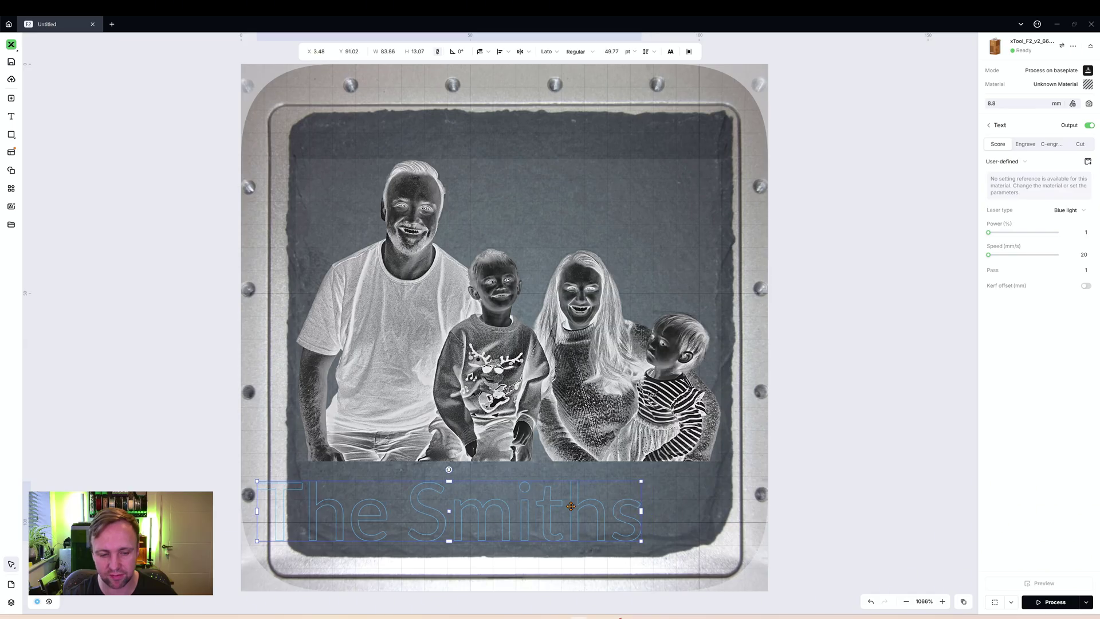
{"action": "left_click_drag", "start_coordinate": [570, 499], "coordinate": [624, 497]}
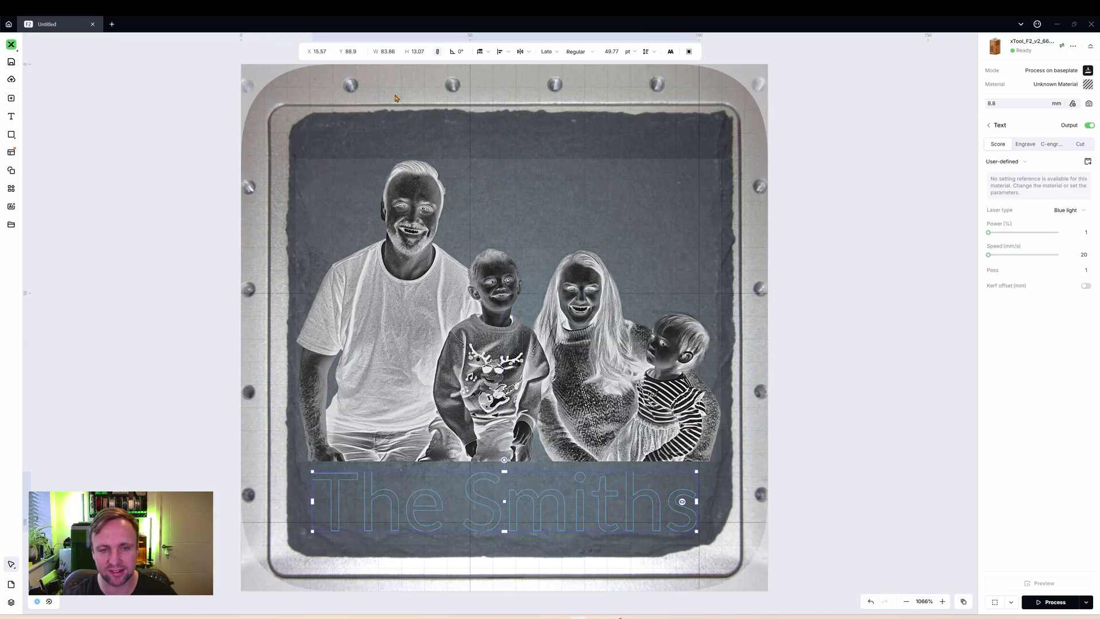
Set the family-name caption to be engraved and change its font to the handwriting style Courgette.
{"action": "left_click", "coordinate": [1028, 149]}
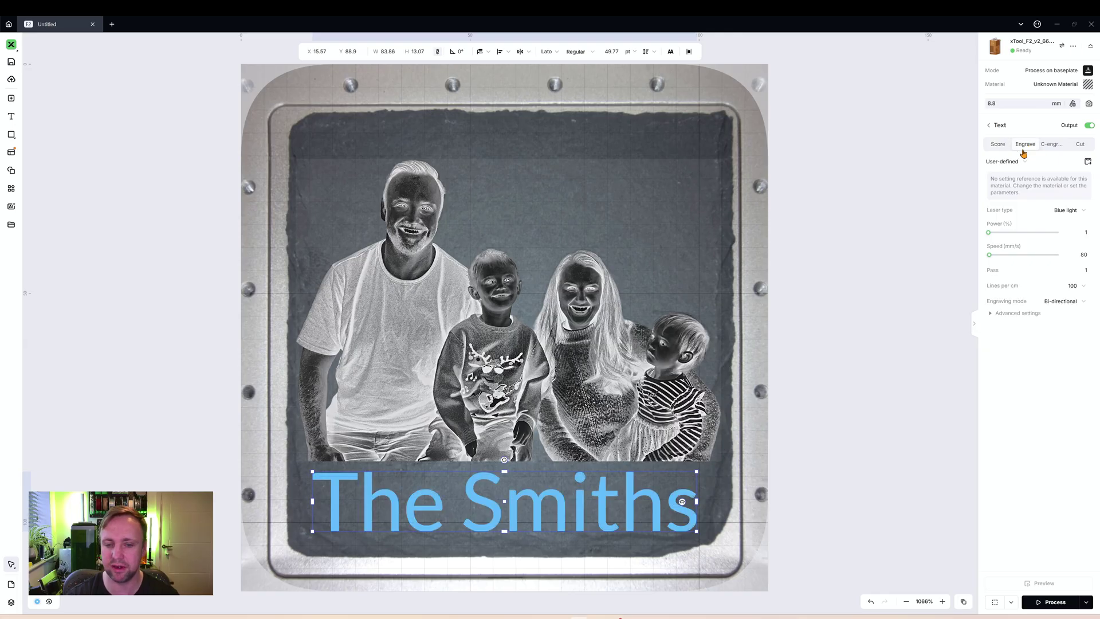
{"action": "left_click", "coordinate": [552, 52]}
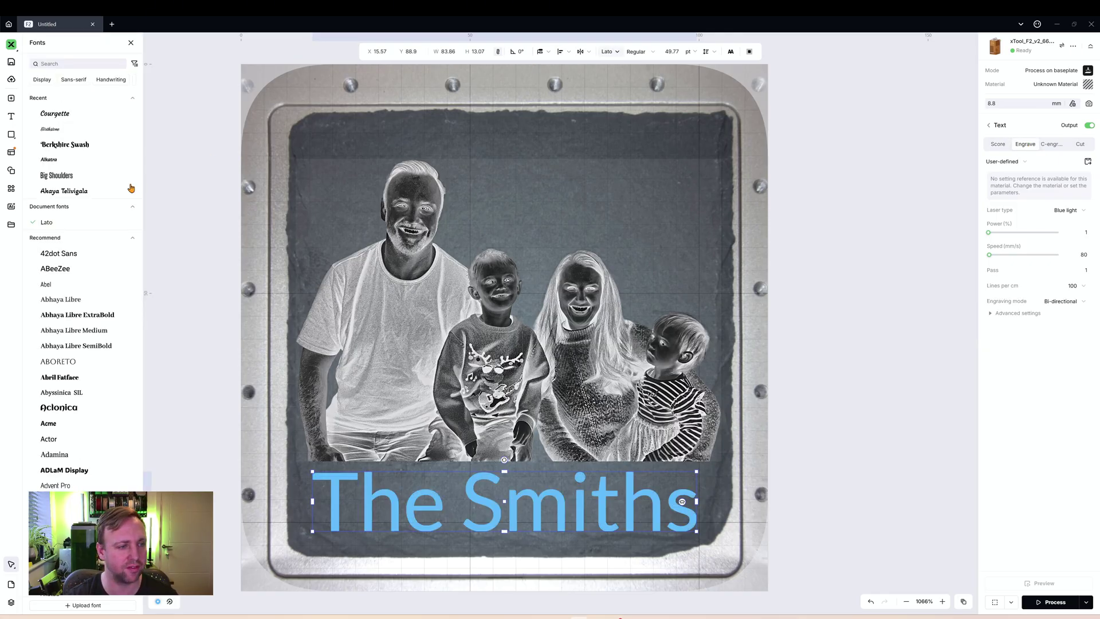
{"action": "scroll", "coordinate": [78, 230], "scroll_direction": "up", "scroll_amount": 10}
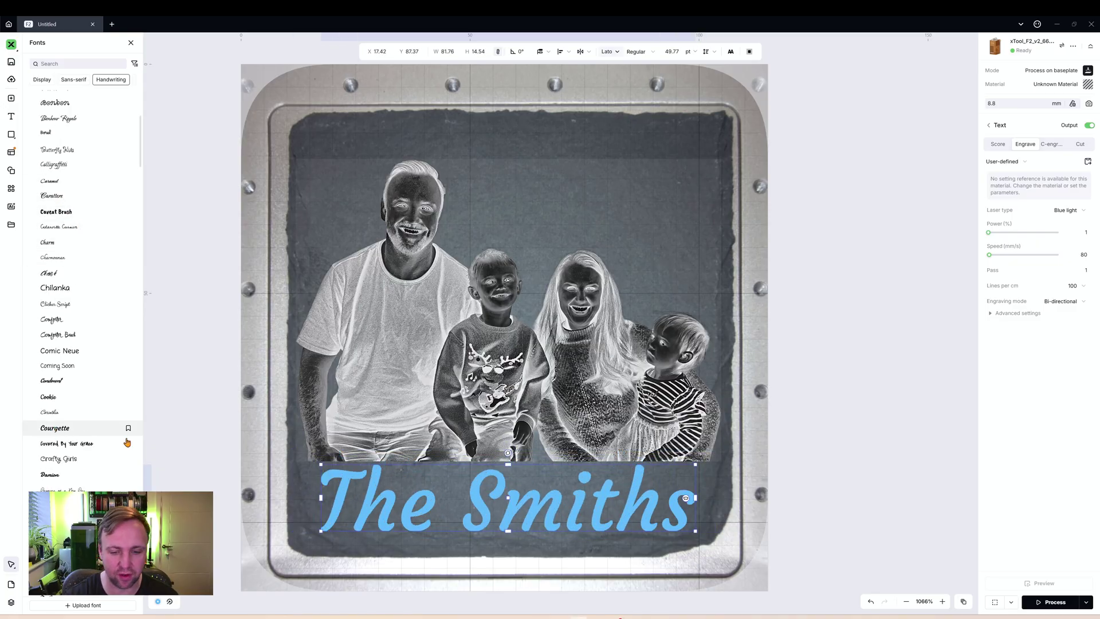
{"action": "left_click", "coordinate": [55, 430]}
Scale the caption down to about 78 by 14 mm and reposition it centrally below the photo.
{"action": "left_click_drag", "start_coordinate": [694, 463], "coordinate": [681, 467]}
{"action": "mouse_move", "coordinate": [593, 498]}
{"action": "left_mouse_down"}
{"action": "mouse_move", "coordinate": [621, 499]}
{"action": "mouse_move", "coordinate": [582, 497]}
{"action": "mouse_move", "coordinate": [599, 495]}
{"action": "left_mouse_up"}
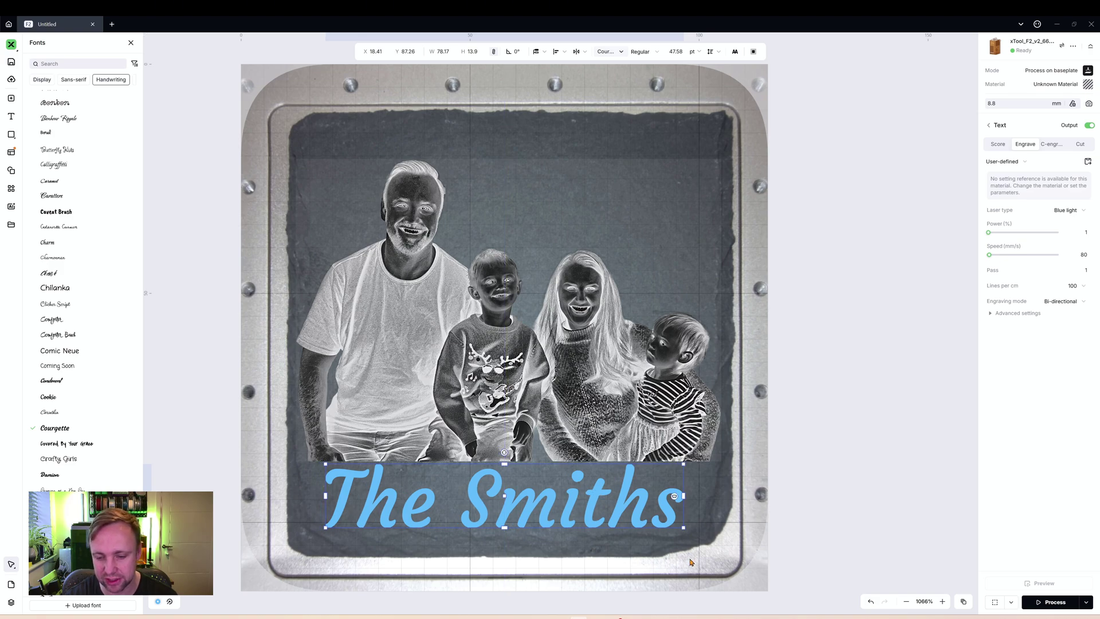
{"action": "left_click_drag", "start_coordinate": [458, 510], "coordinate": [462, 513]}
{"action": "left_click", "coordinate": [678, 498]}
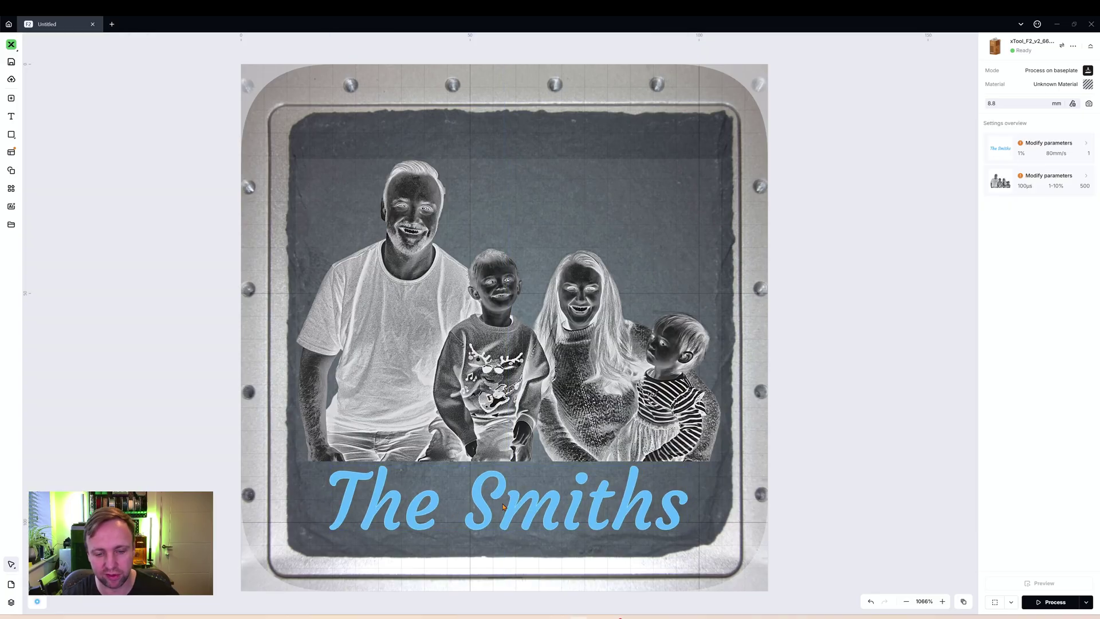
Duplicate the caption into the empty area above the woman and children, and shrink the copy to about 58 by 10 mm.
{"action": "left_click_drag", "start_coordinate": [503, 504], "coordinate": [612, 200]}
{"action": "left_click", "coordinate": [528, 504]}
{"action": "right_click", "coordinate": [528, 505]}
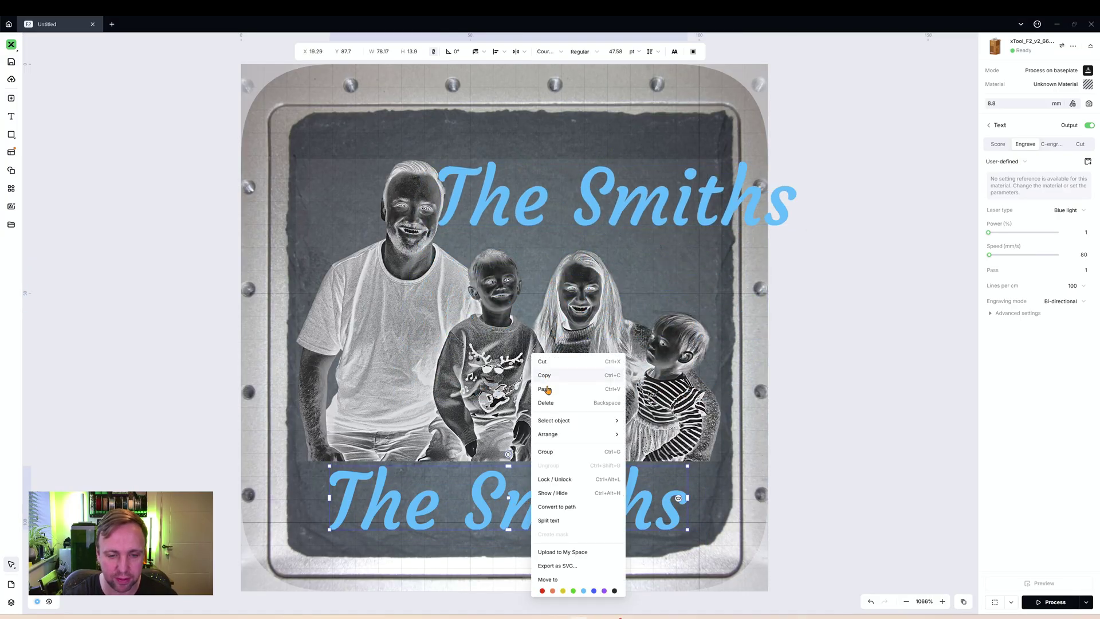
{"action": "left_click", "coordinate": [729, 318]}
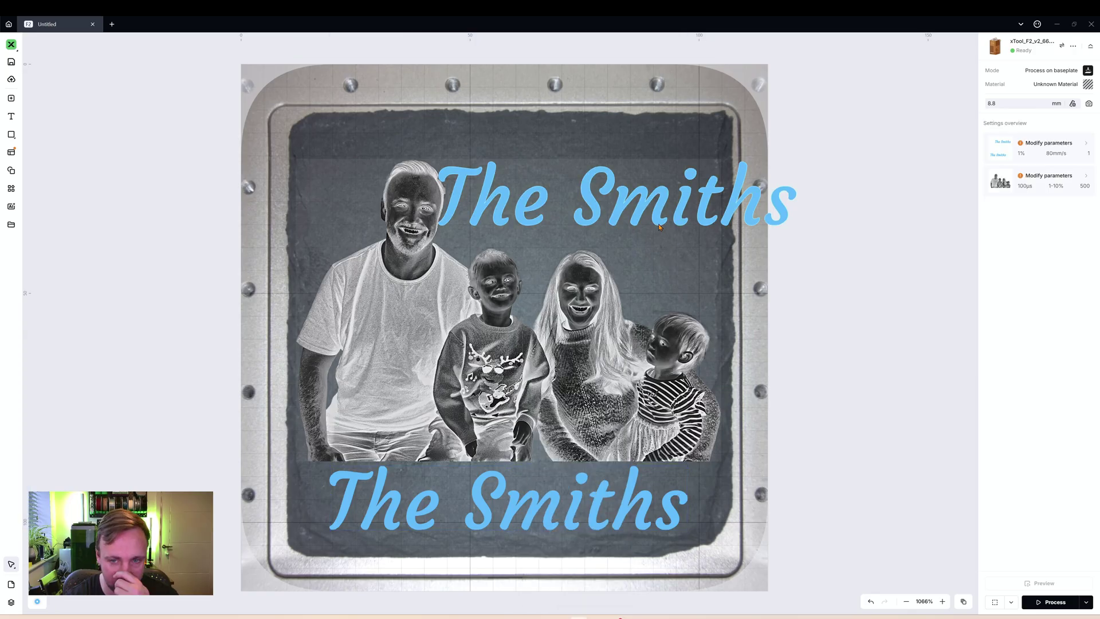
{"action": "left_click", "coordinate": [760, 194]}
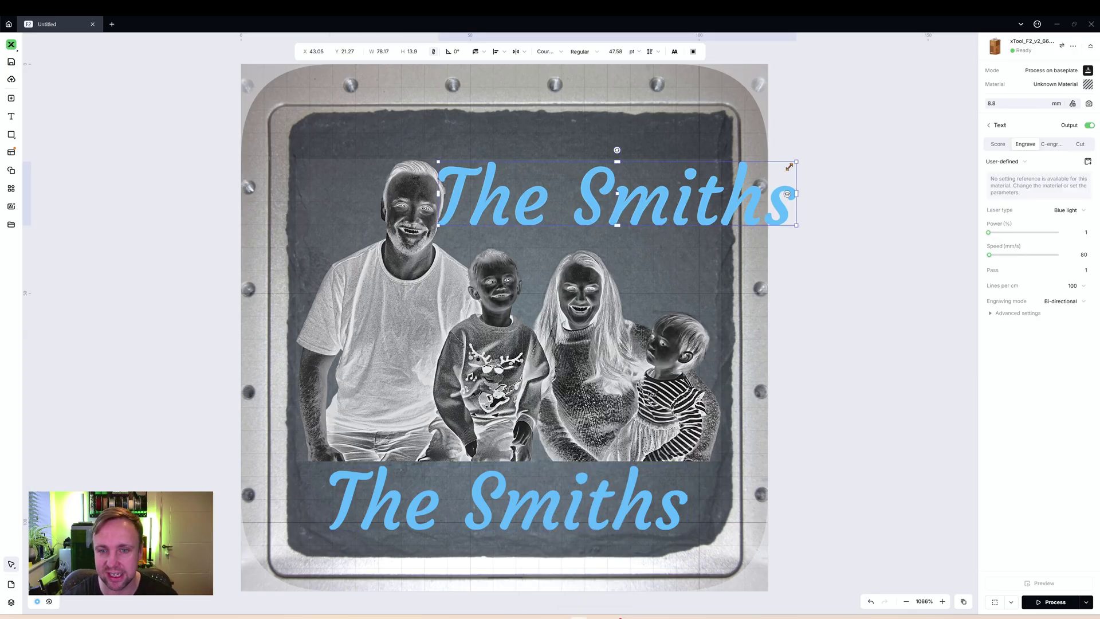
{"action": "left_click_drag", "start_coordinate": [789, 167], "coordinate": [723, 169]}
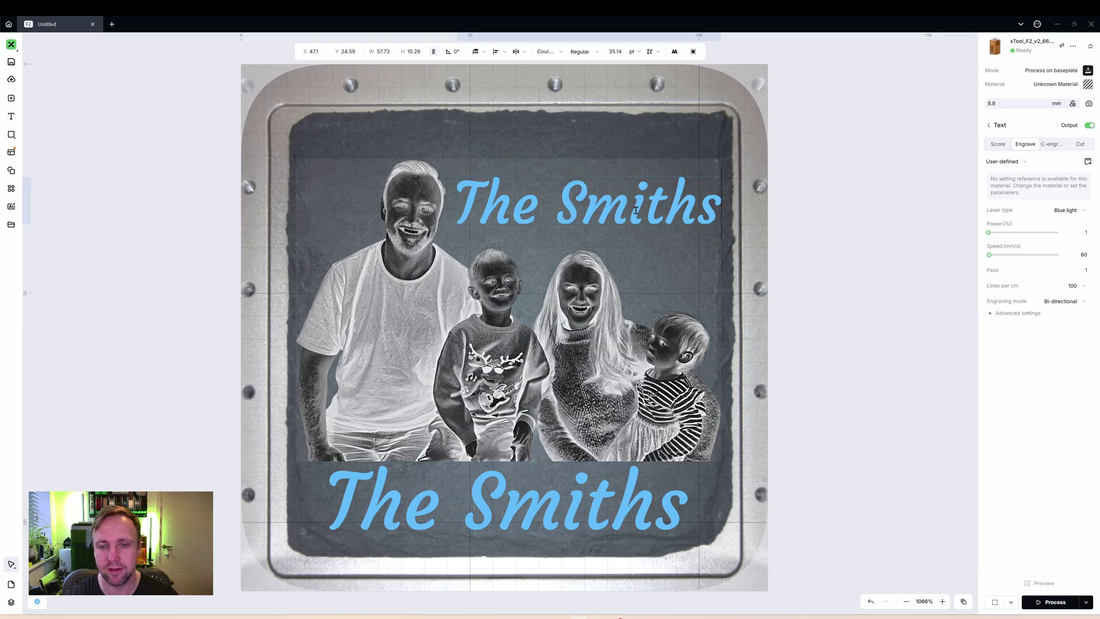
Replace the wording of the copied caption with "2025".
{"action": "key", "text": "ctrl+a"}
{"action": "type", "text": "202"}
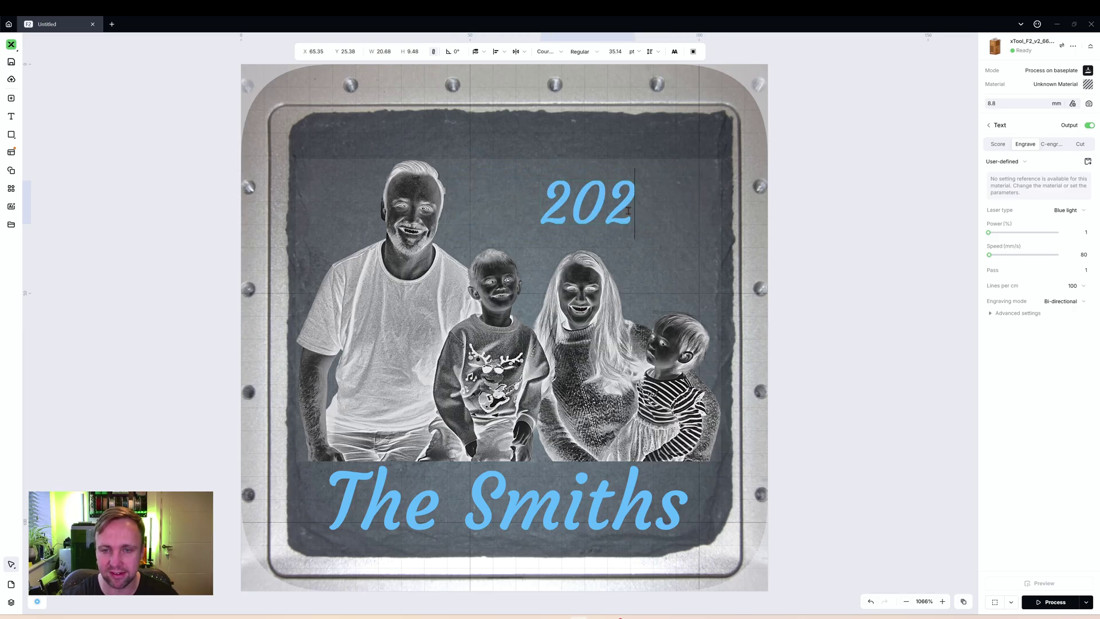
{"action": "type", "text": "5"}
{"action": "key", "text": "Escape"}
Enlarge the "2025" text to about 44 by 15 mm and place it beside the man's head, above the woman and children.
{"action": "left_click_drag", "start_coordinate": [628, 210], "coordinate": [658, 200]}
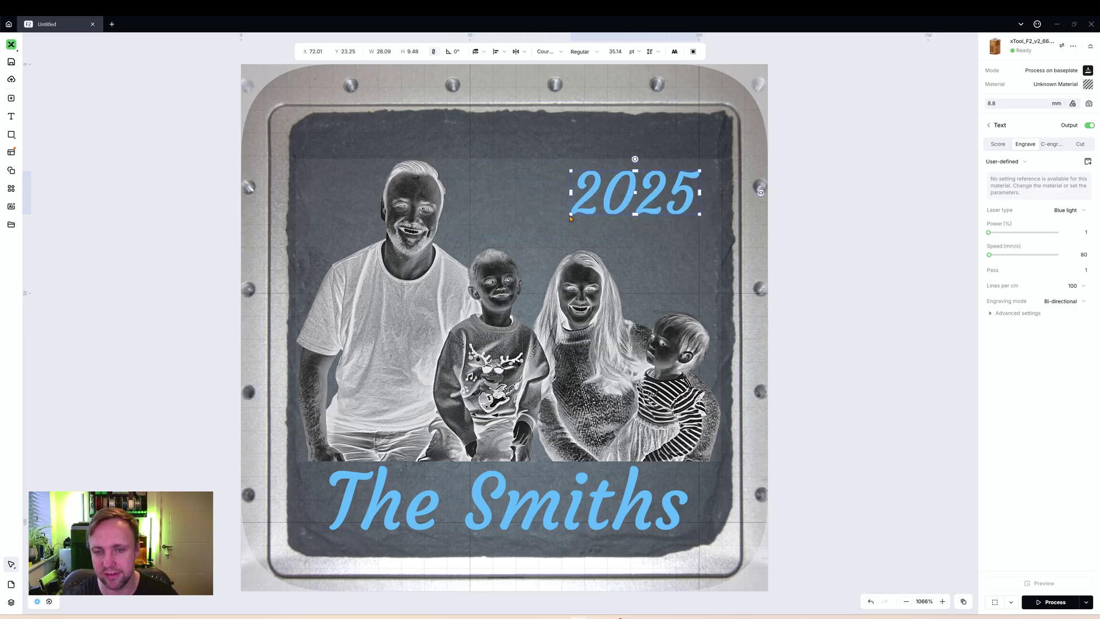
{"action": "left_click_drag", "start_coordinate": [571, 214], "coordinate": [493, 239]}
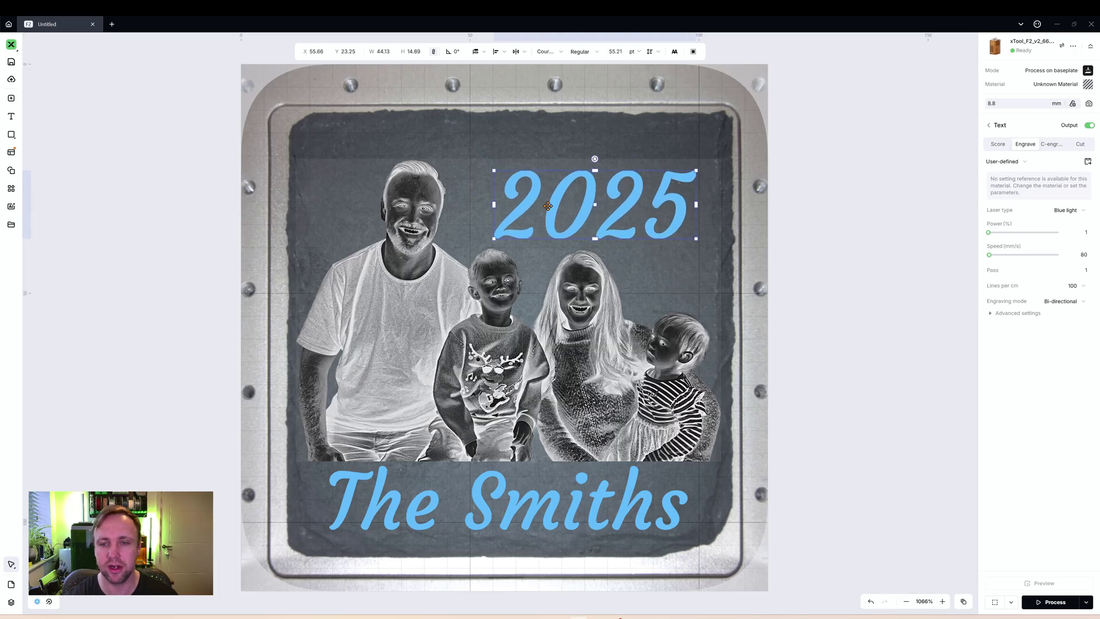
{"action": "mouse_move", "coordinate": [537, 204]}
{"action": "left_mouse_down"}
{"action": "mouse_move", "coordinate": [549, 203]}
{"action": "mouse_move", "coordinate": [543, 193]}
{"action": "left_mouse_up"}
Fine-tune the layout by nudging "2025" closer to the man's head and placing the photo just above the caption, at about Y 20 mm.
{"action": "left_click", "coordinate": [405, 272]}
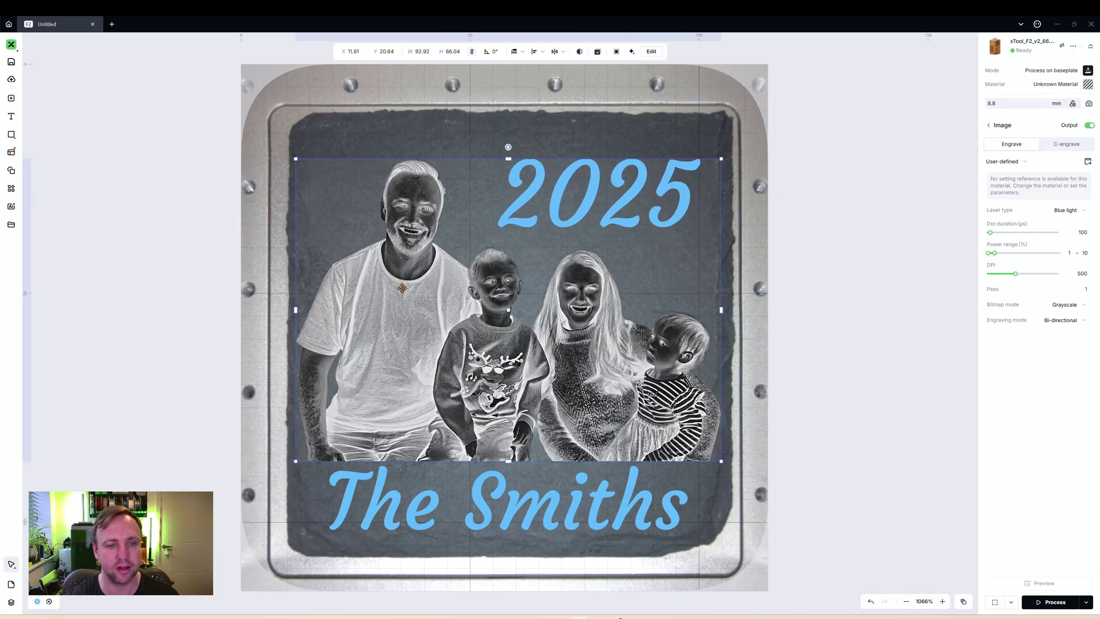
{"action": "left_click_drag", "start_coordinate": [405, 272], "coordinate": [404, 275]}
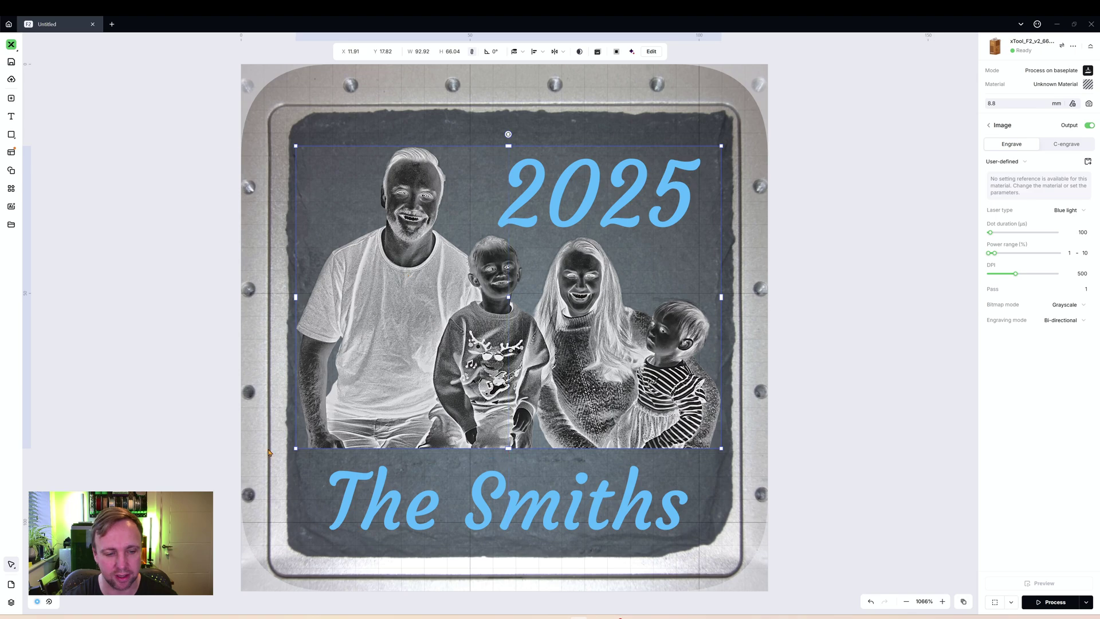
{"action": "key", "text": "Down"}
{"action": "left_click", "coordinate": [584, 195]}
{"action": "key", "text": "Left"}
{"action": "key", "text": "Left"}
{"action": "key", "text": "Left"}
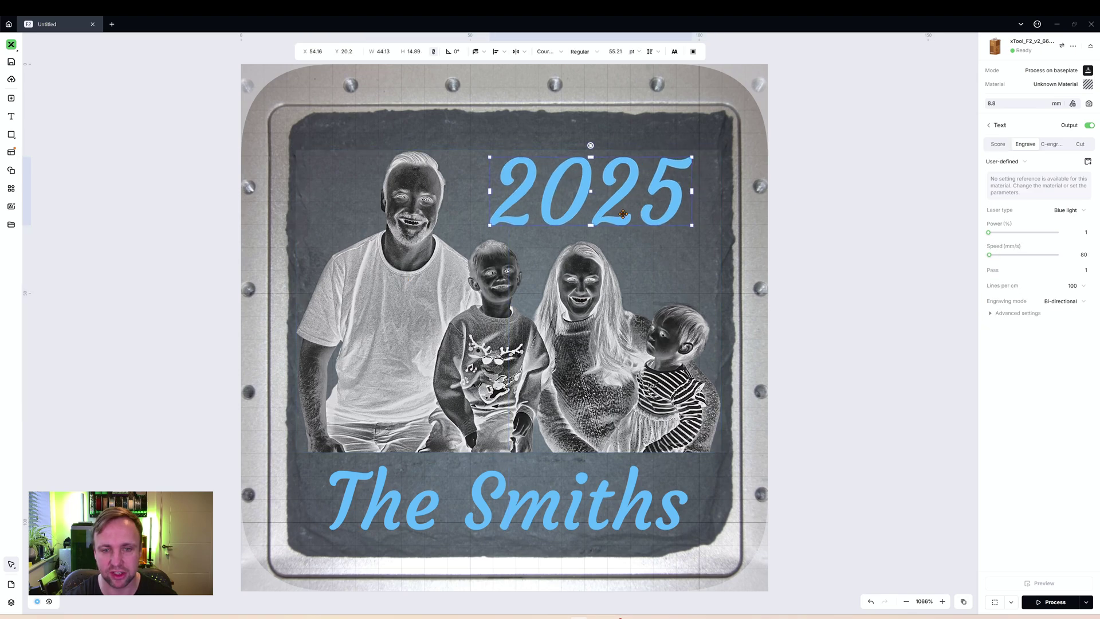
{"action": "left_click", "coordinate": [570, 307]}
{"action": "key", "text": "Down"}
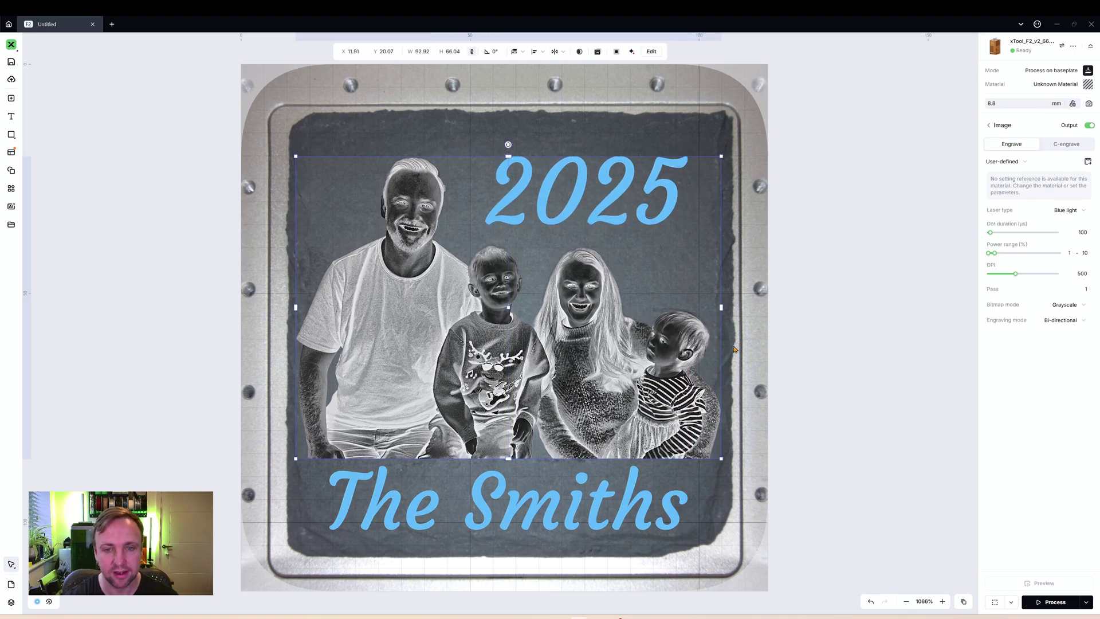
{"action": "left_click", "coordinate": [760, 338]}
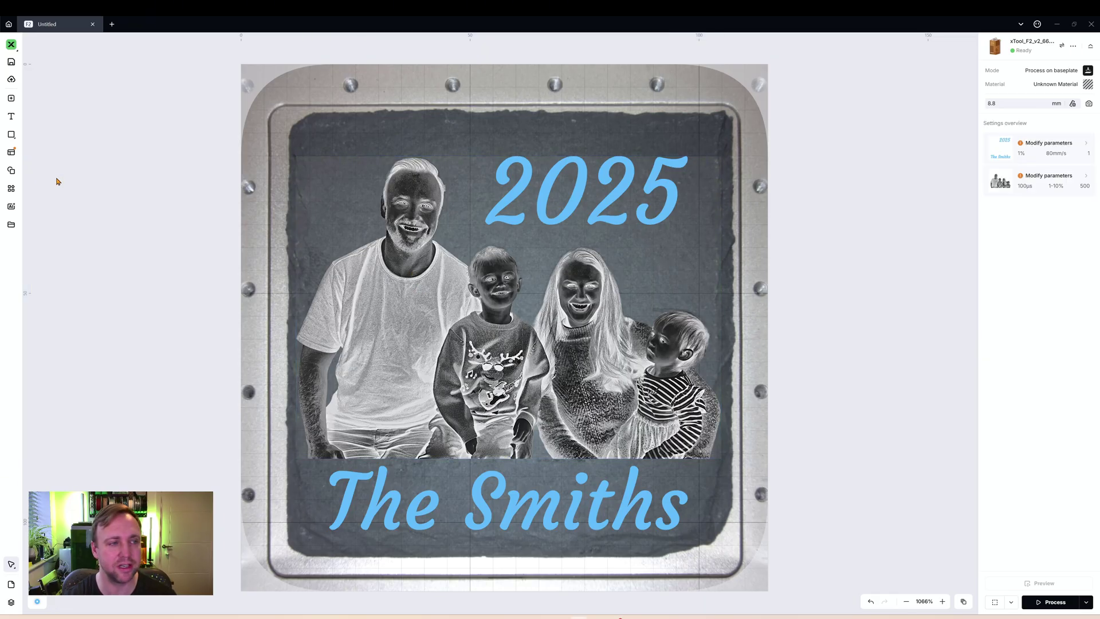